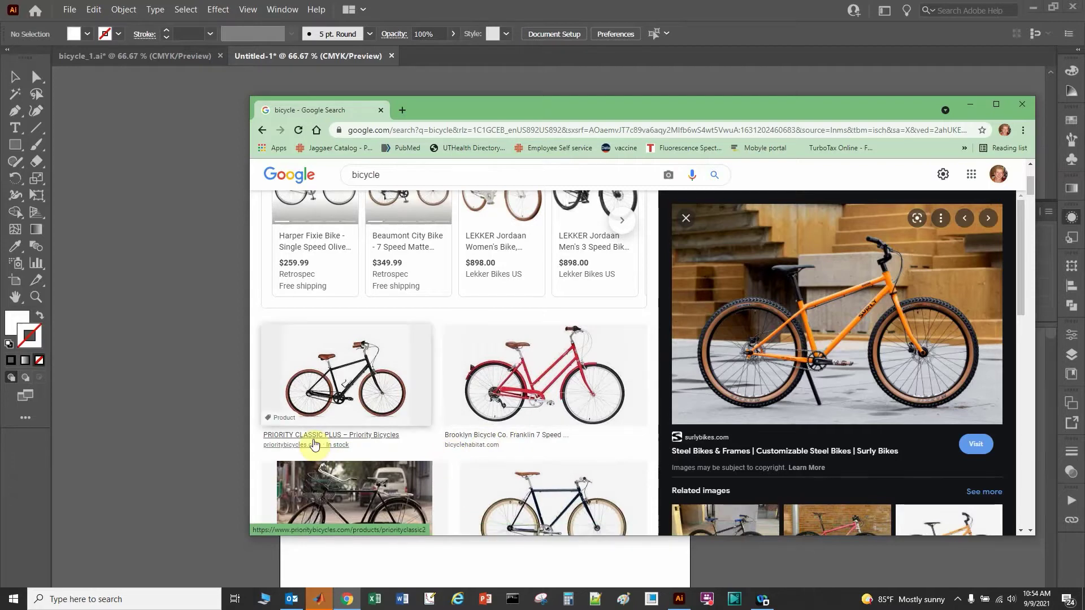
Copy the Priority Classic Plus bicycle image from the Google image results and paste it into the blank Illustrator document.
{"action": "left_click", "coordinate": [339, 383]}
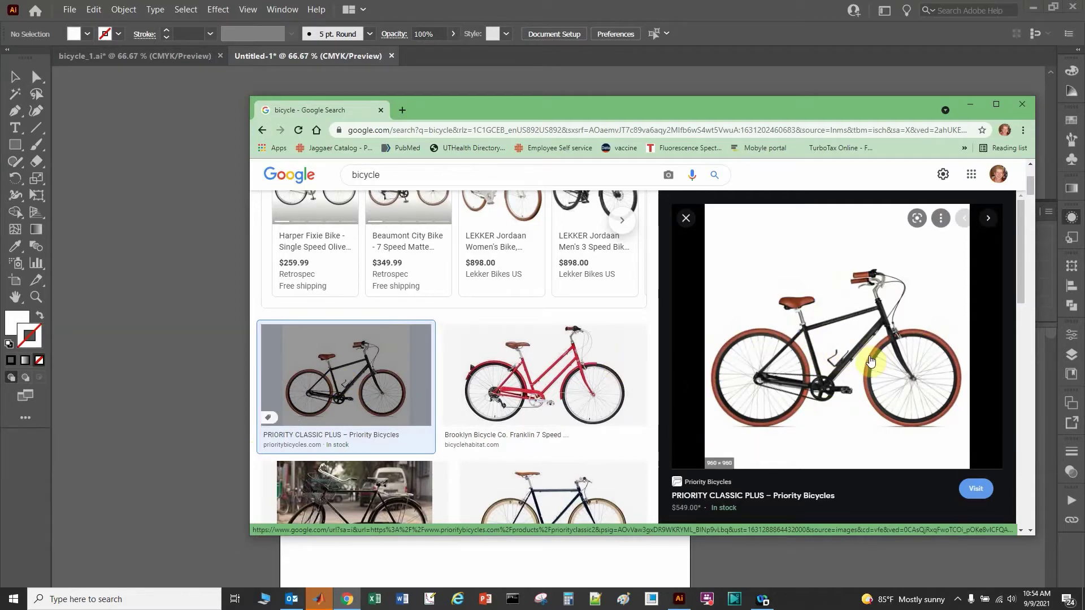
{"action": "right_click", "coordinate": [797, 353]}
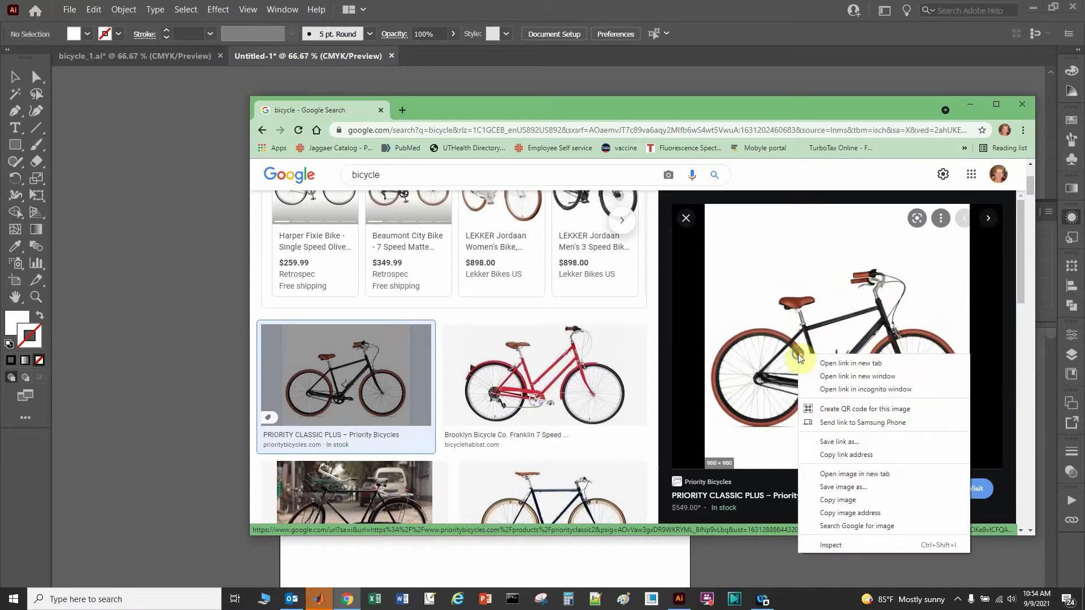
{"action": "left_click", "coordinate": [845, 500]}
{"action": "left_click", "coordinate": [155, 305]}
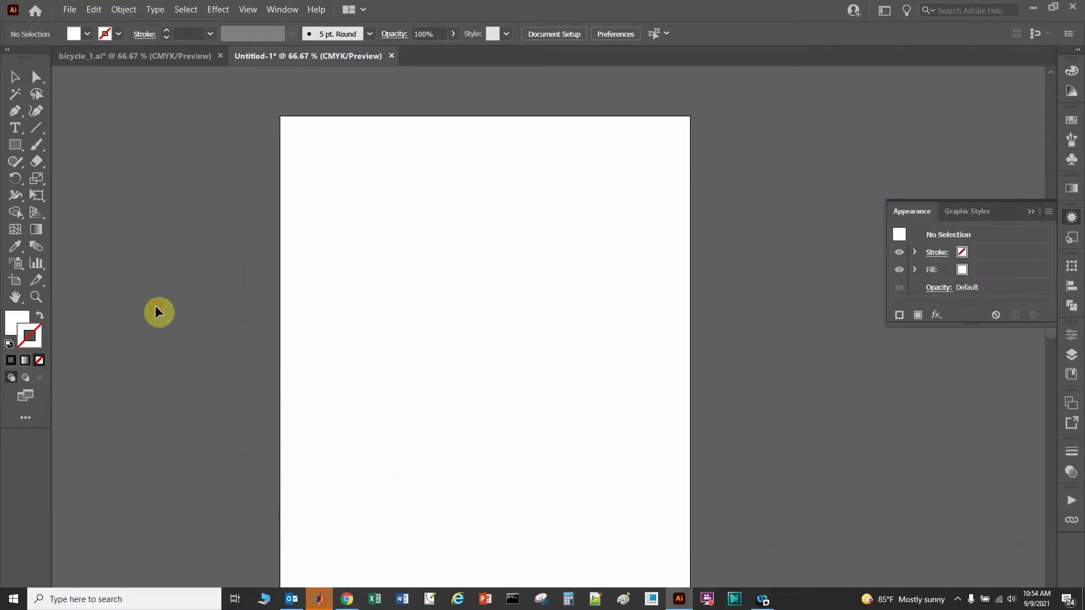
{"action": "key", "text": "ctrl+v"}
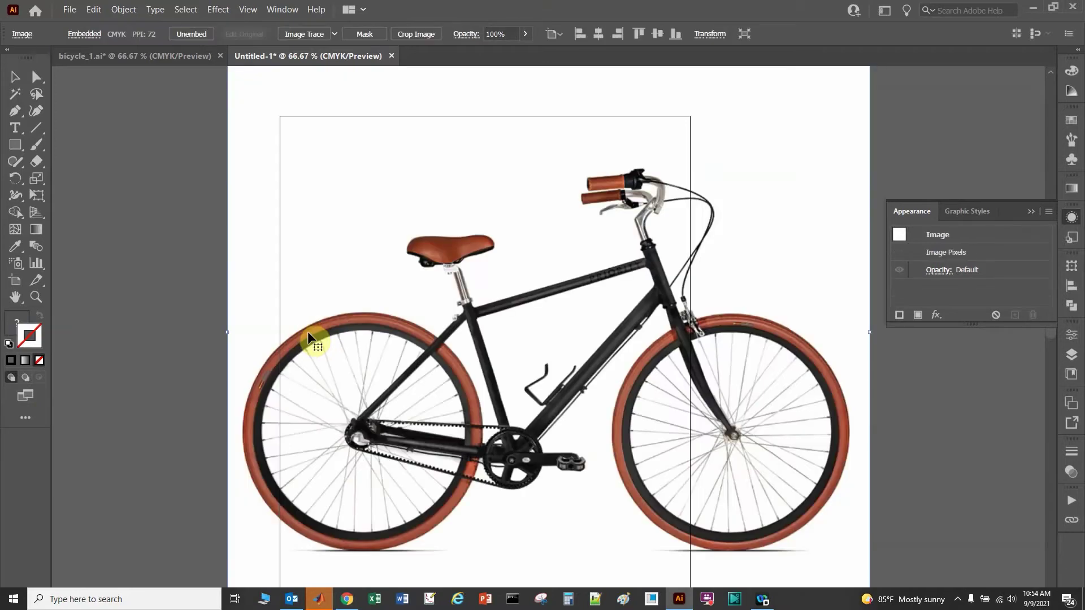
Scale the pasted bicycle image down to about 5.84 in square and move it into the upper part of the artboard.
{"action": "scroll", "coordinate": [422, 304], "scroll_direction": "up", "scroll_amount": 4}
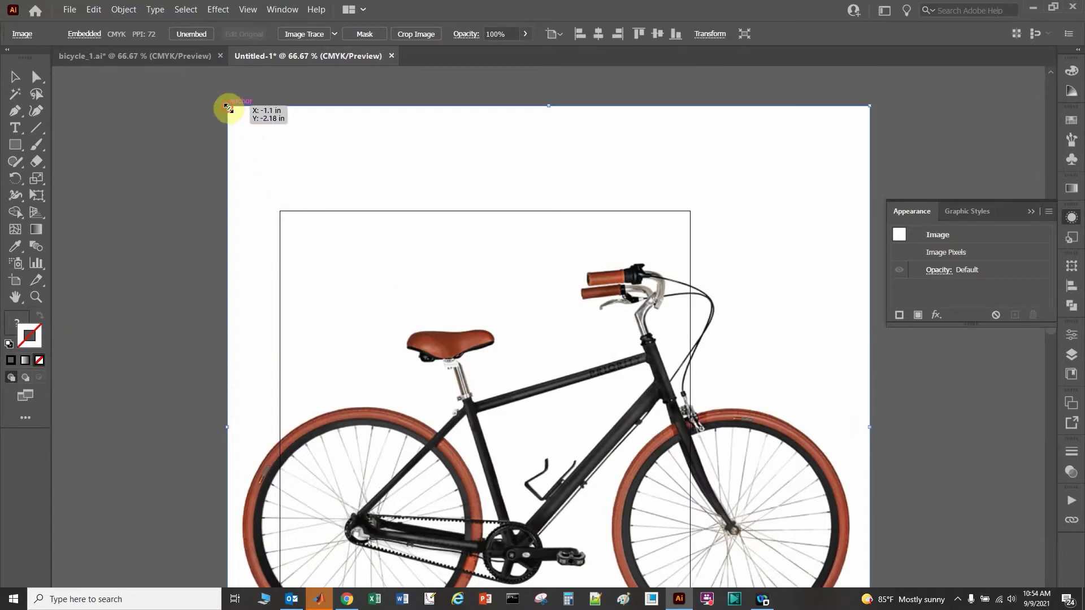
{"action": "left_click_drag", "start_coordinate": [228, 108], "coordinate": [586, 464]}
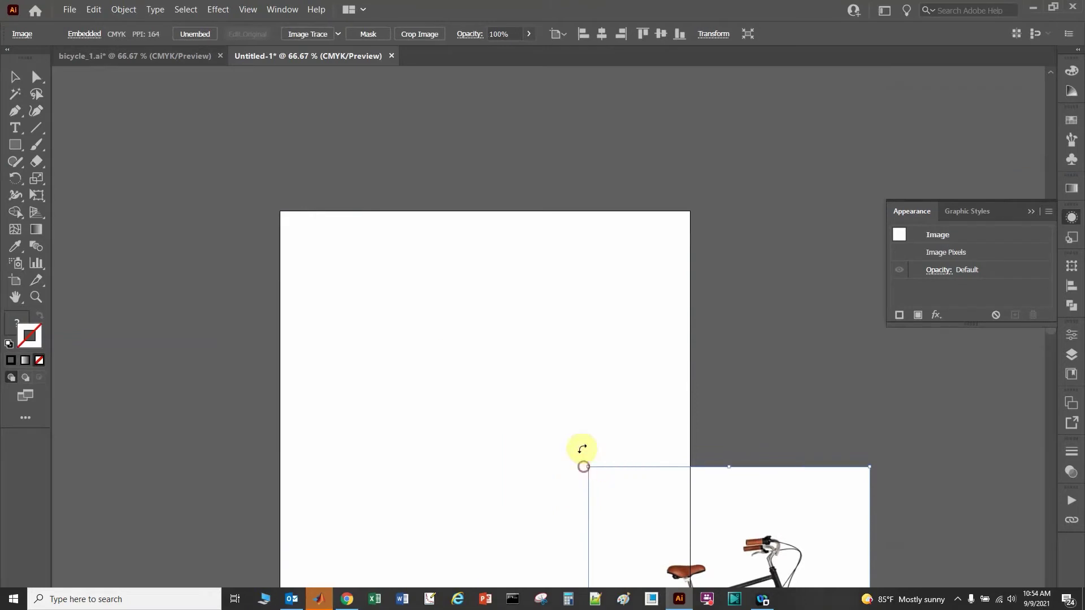
{"action": "left_click_drag", "start_coordinate": [821, 520], "coordinate": [576, 286]}
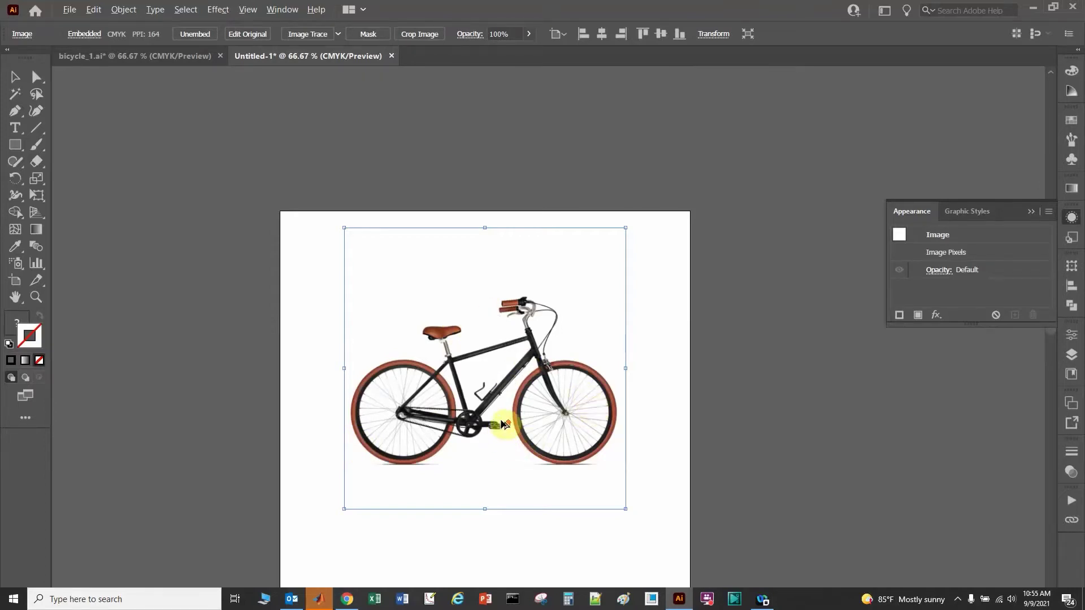
Run Image Trace on the bicycle image with the default preset.
{"action": "scroll", "coordinate": [497, 432], "scroll_direction": "up", "scroll_amount": 1}
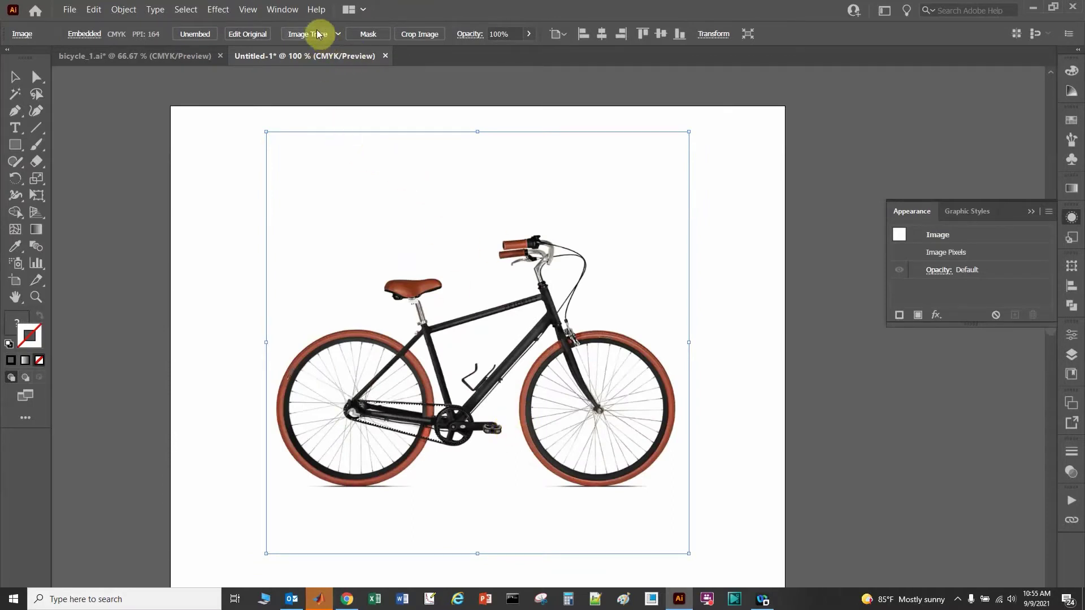
{"action": "left_click", "coordinate": [138, 300]}
{"action": "left_click", "coordinate": [403, 212]}
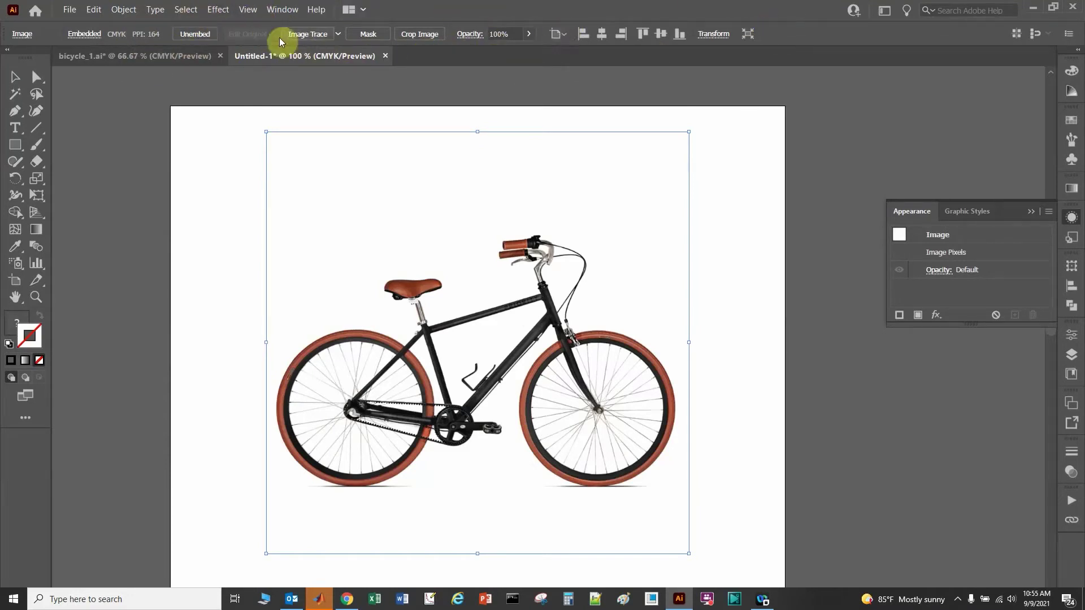
{"action": "left_click", "coordinate": [271, 9]}
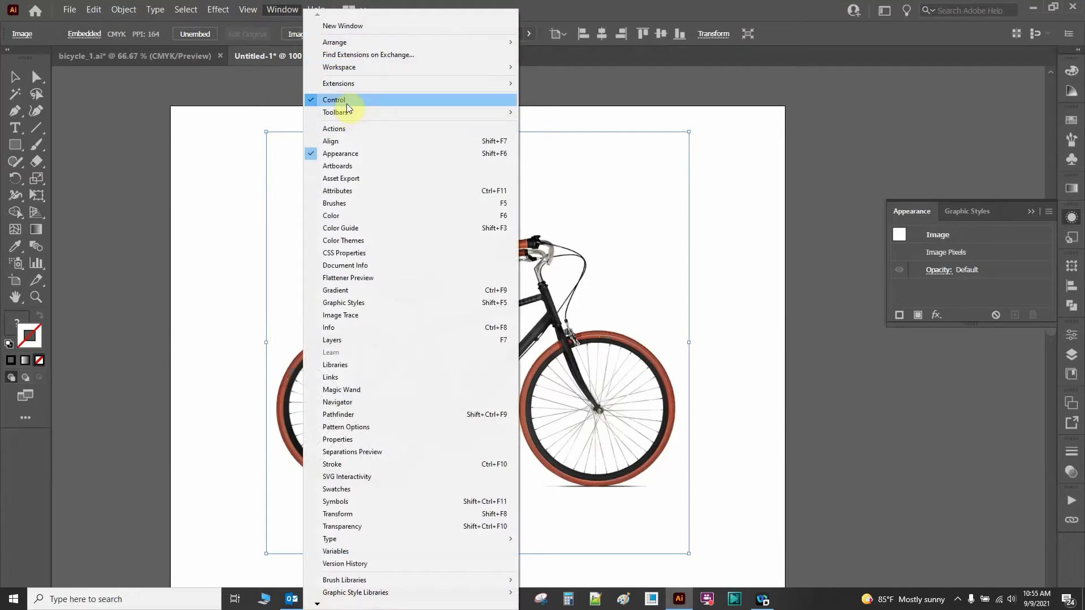
{"action": "left_click", "coordinate": [675, 15]}
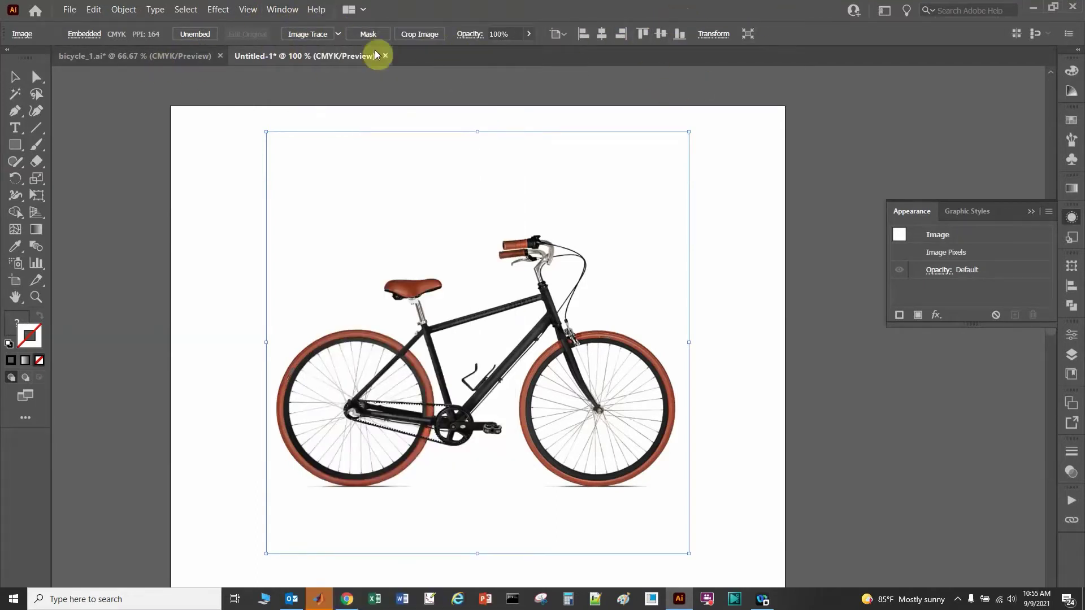
{"action": "left_click", "coordinate": [310, 35]}
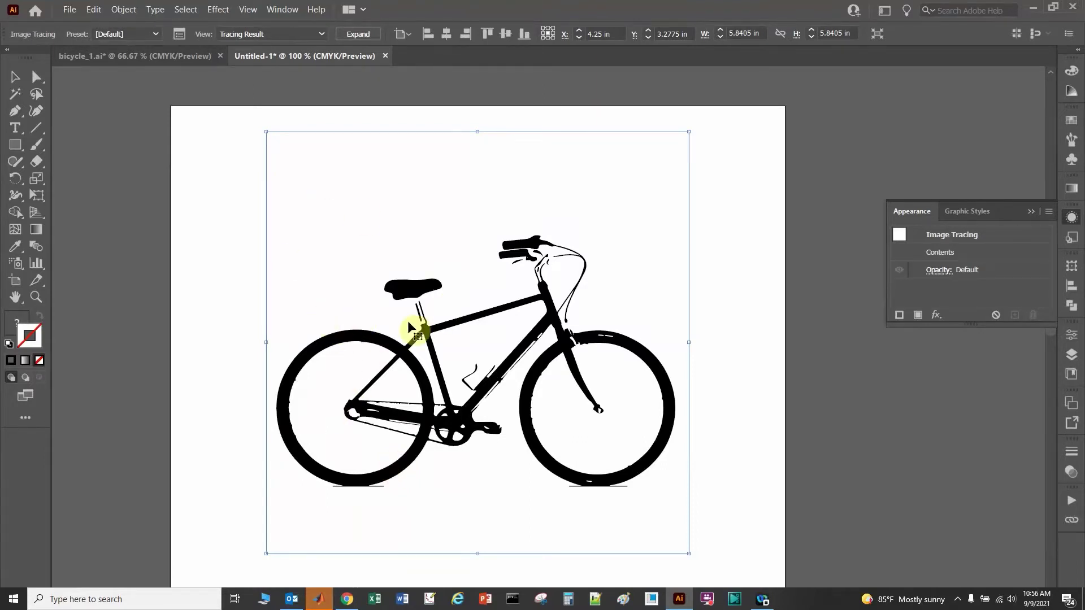
Compare the Outline, High Color and Low Color presets on the bicycle tracing and settle on High Color.
{"action": "left_click", "coordinate": [180, 34]}
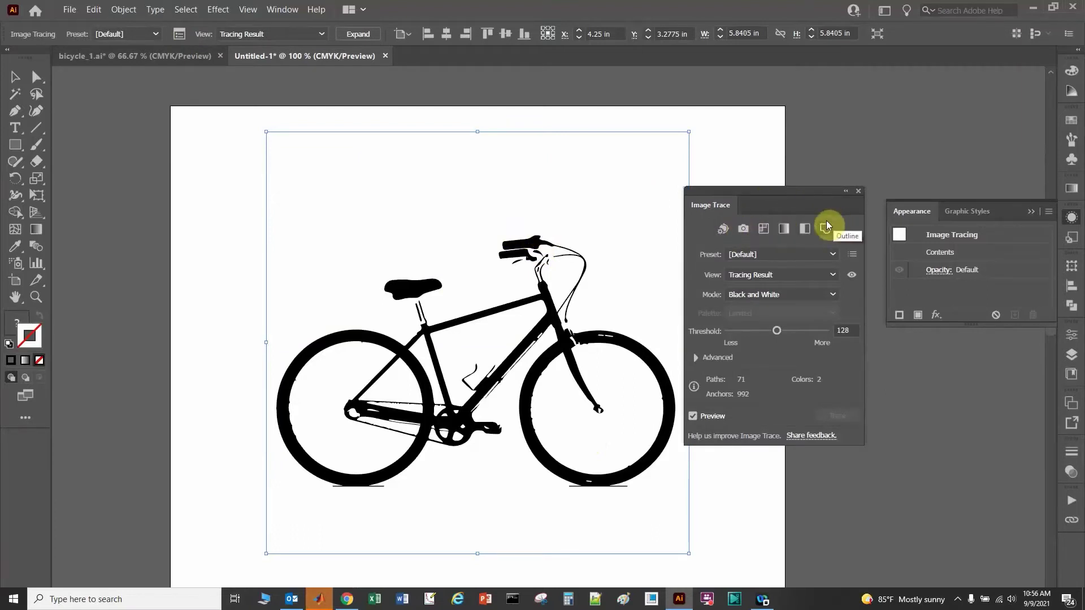
{"action": "left_click", "coordinate": [860, 190]}
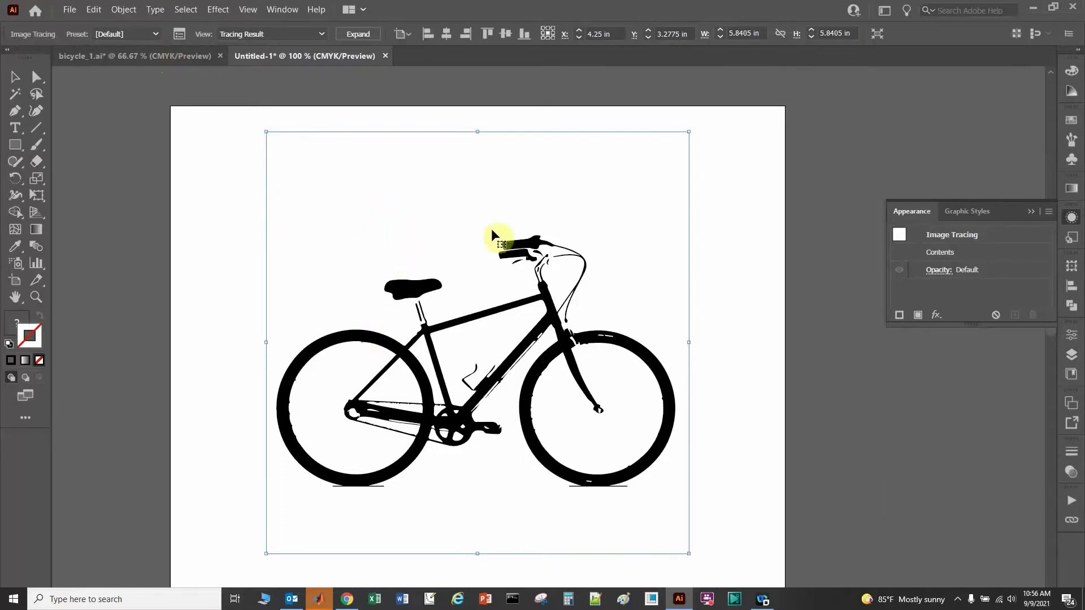
{"action": "left_click", "coordinate": [180, 34]}
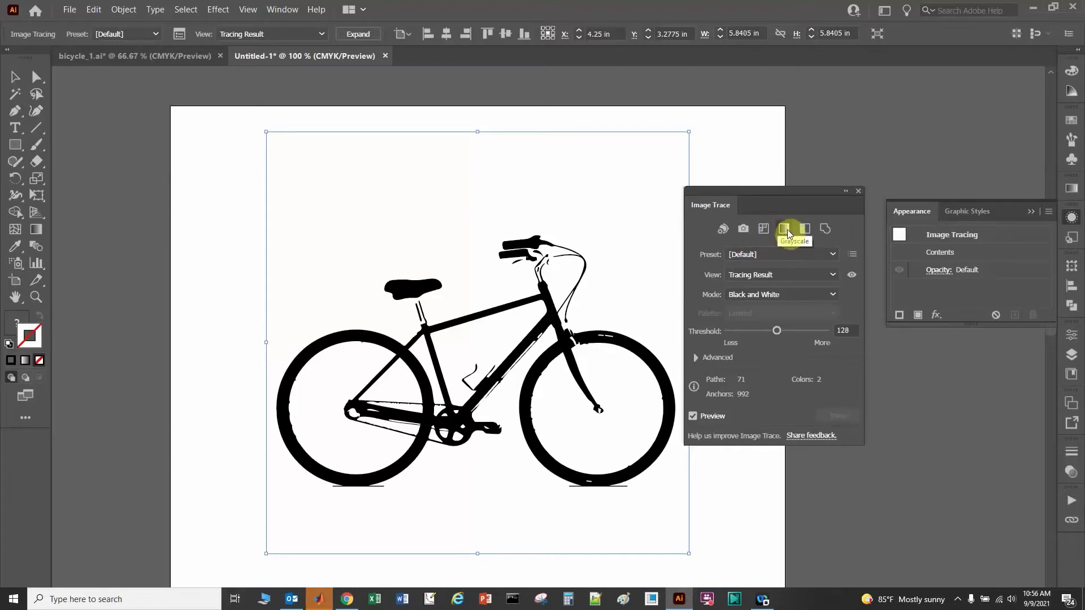
{"action": "left_click", "coordinate": [823, 226]}
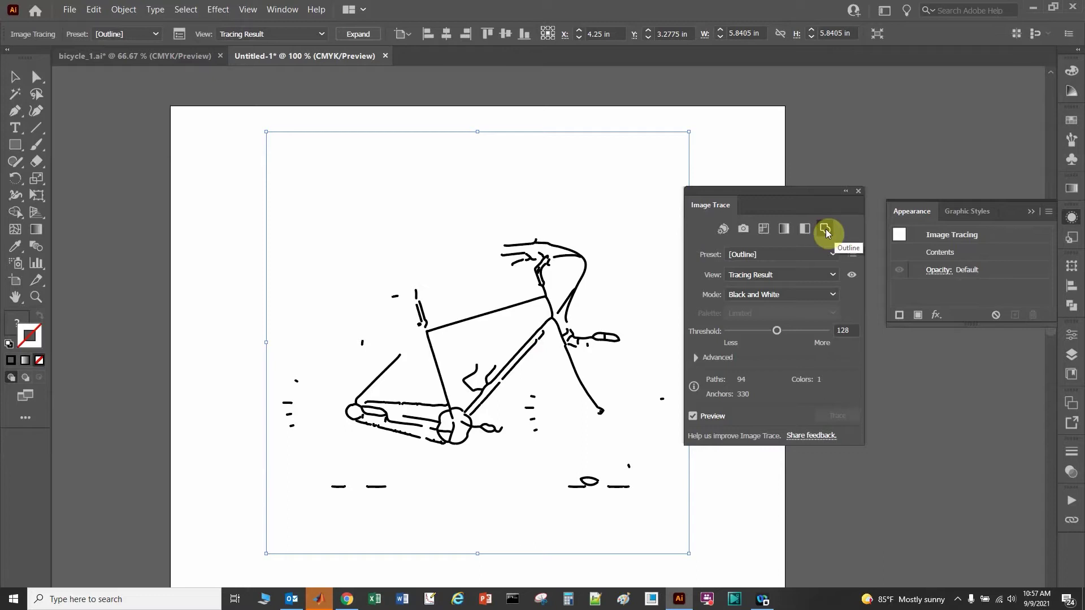
{"action": "left_click", "coordinate": [747, 228]}
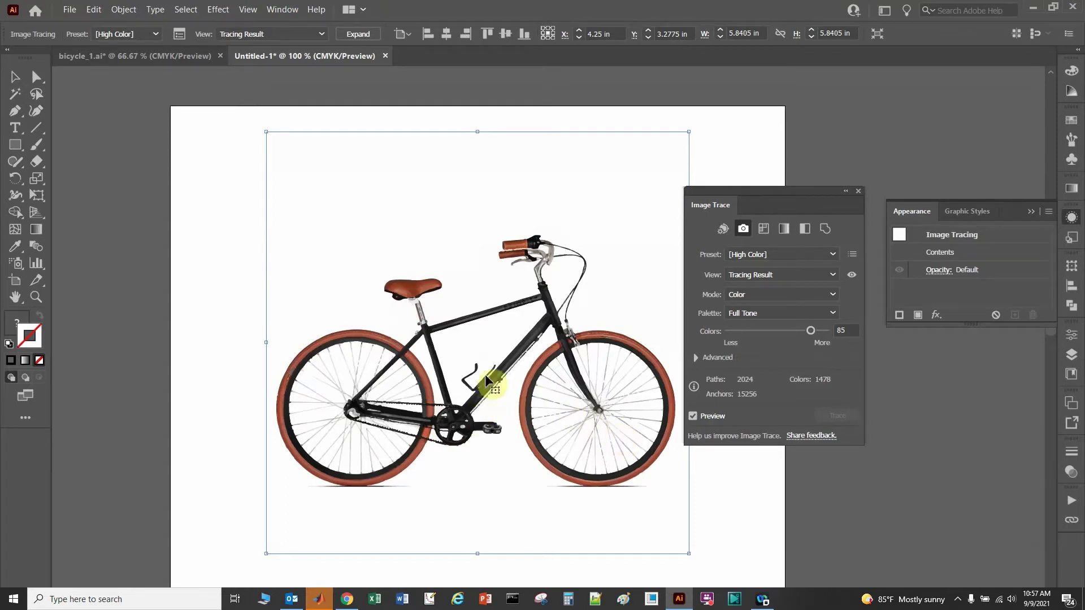
{"action": "left_click", "coordinate": [765, 227]}
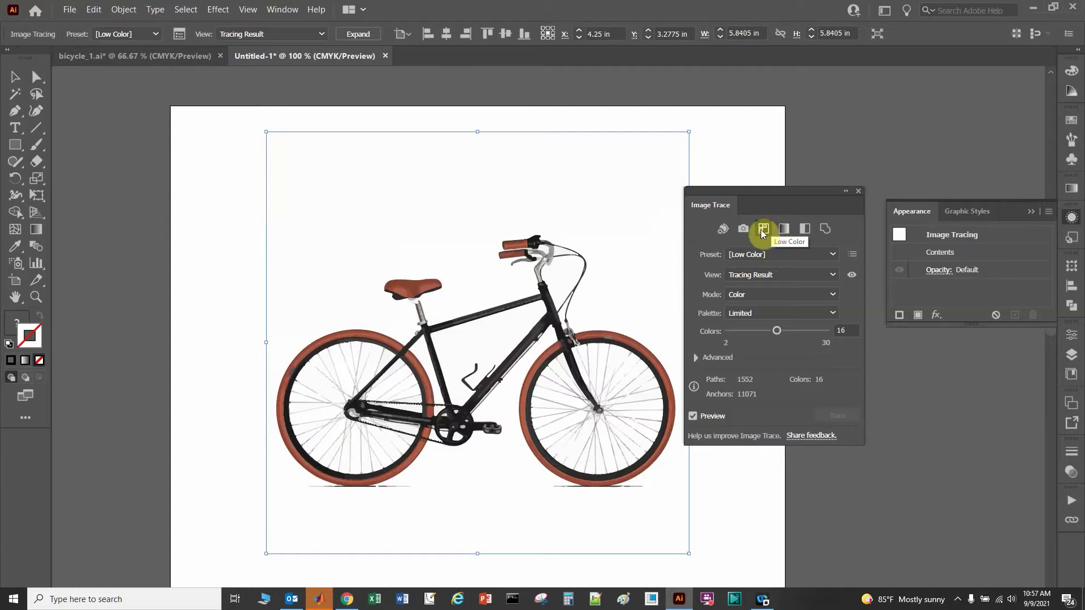
{"action": "left_click", "coordinate": [743, 230]}
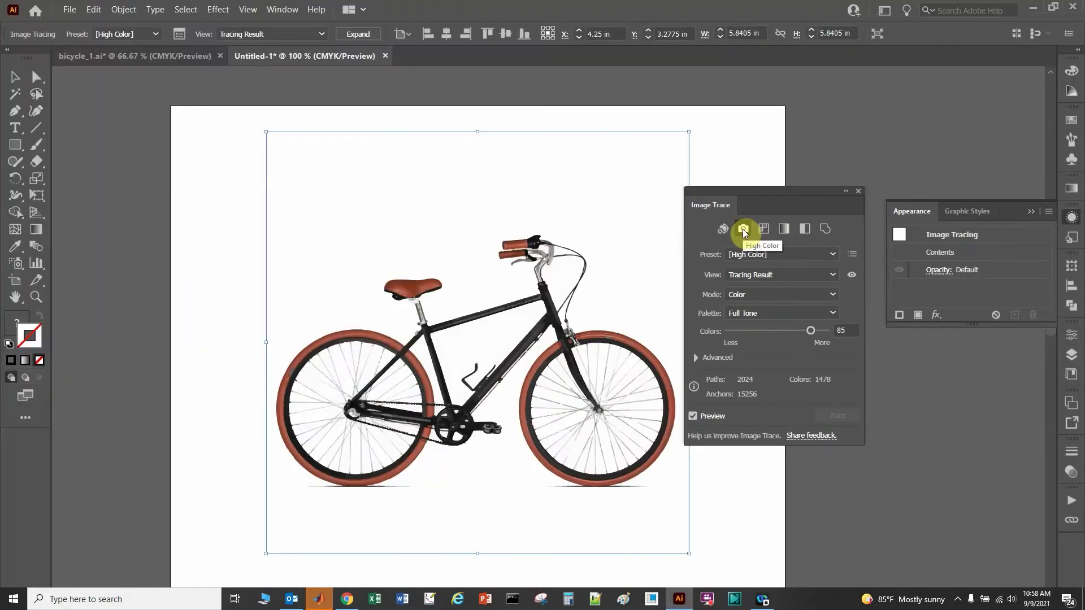
{"action": "left_click", "coordinate": [858, 191]}
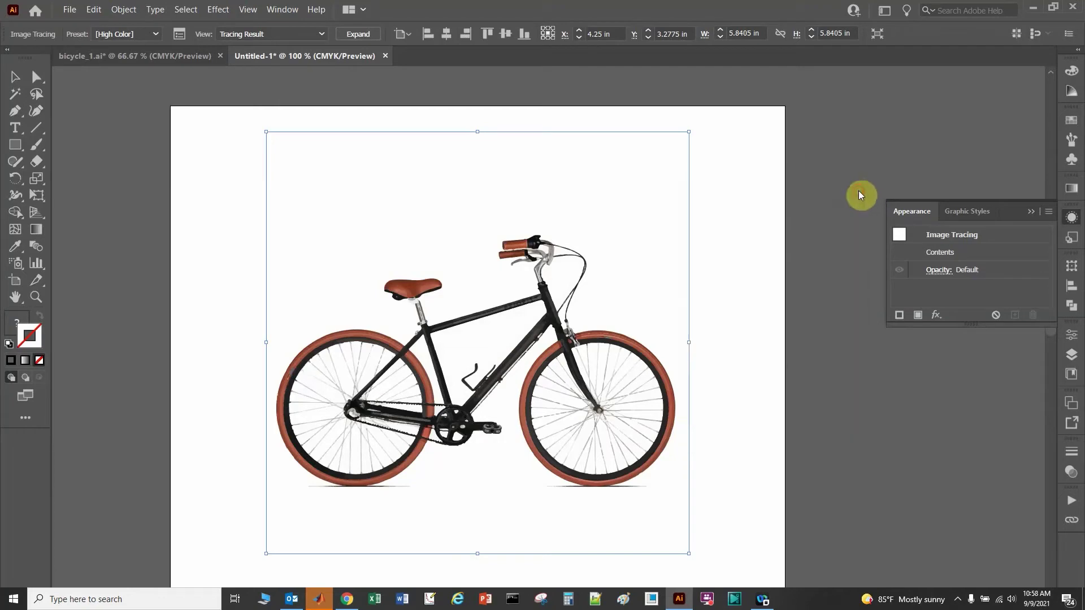
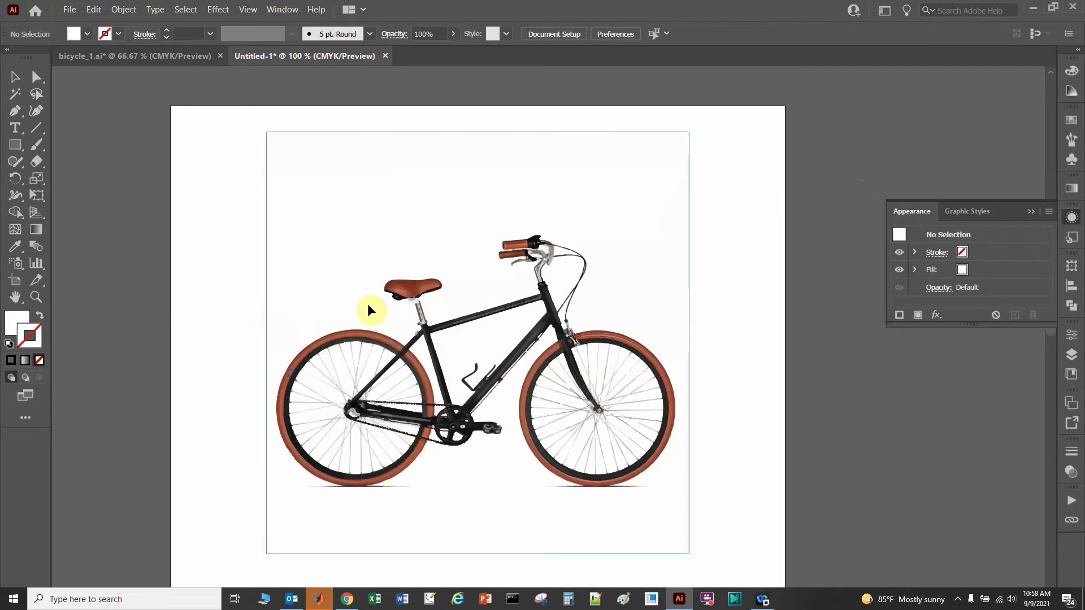
Expand the bicycle tracing into editable vector shapes with Object and Fill enabled, then deselect it.
{"action": "right_click", "coordinate": [414, 300]}
{"action": "left_click", "coordinate": [380, 267]}
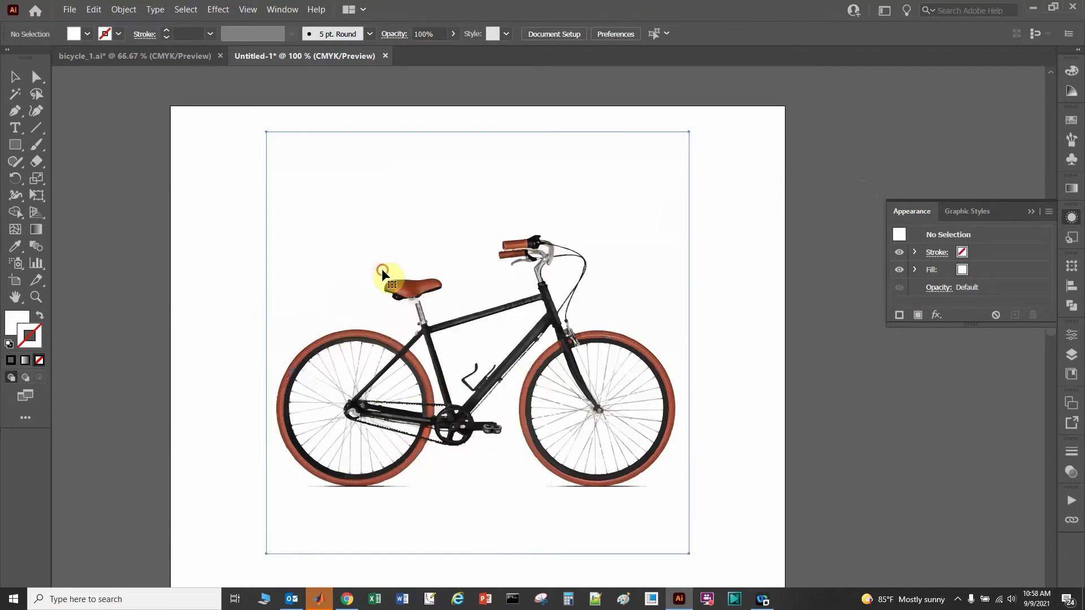
{"action": "left_click", "coordinate": [130, 10]}
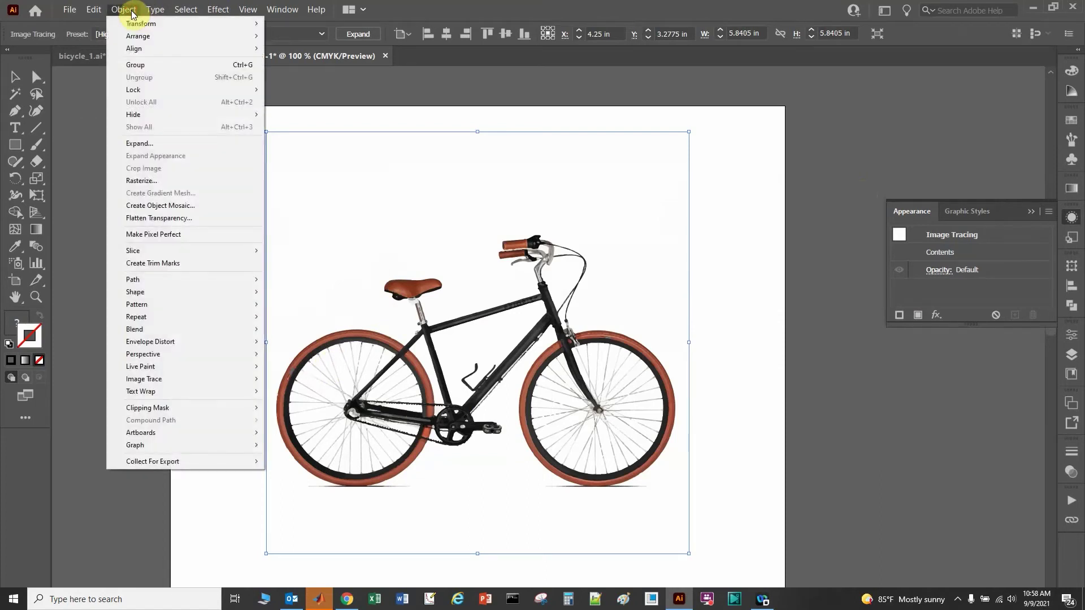
{"action": "left_click", "coordinate": [145, 145]}
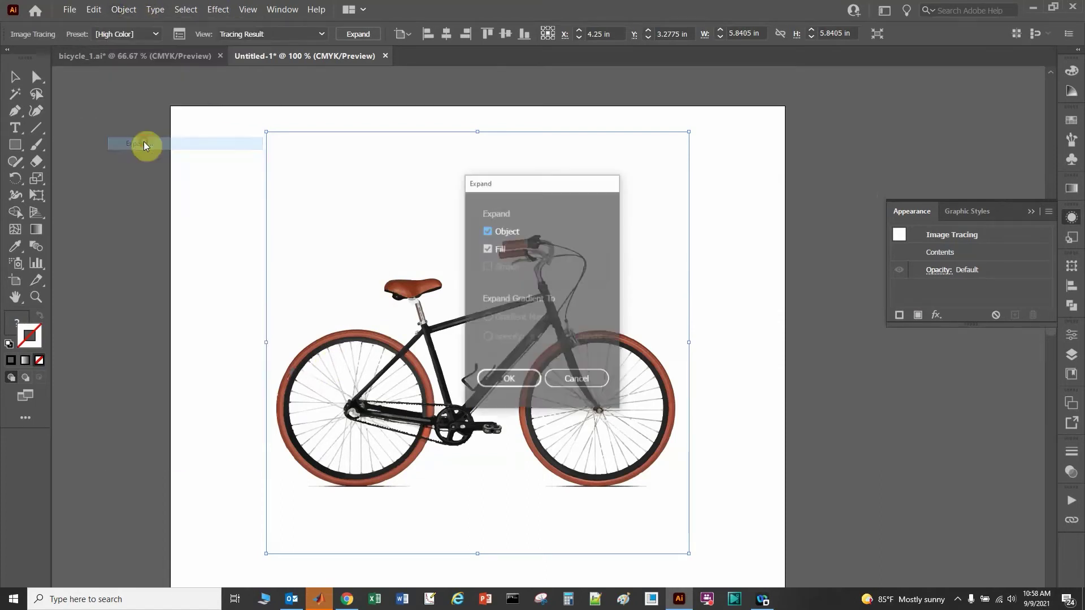
{"action": "left_click", "coordinate": [503, 380]}
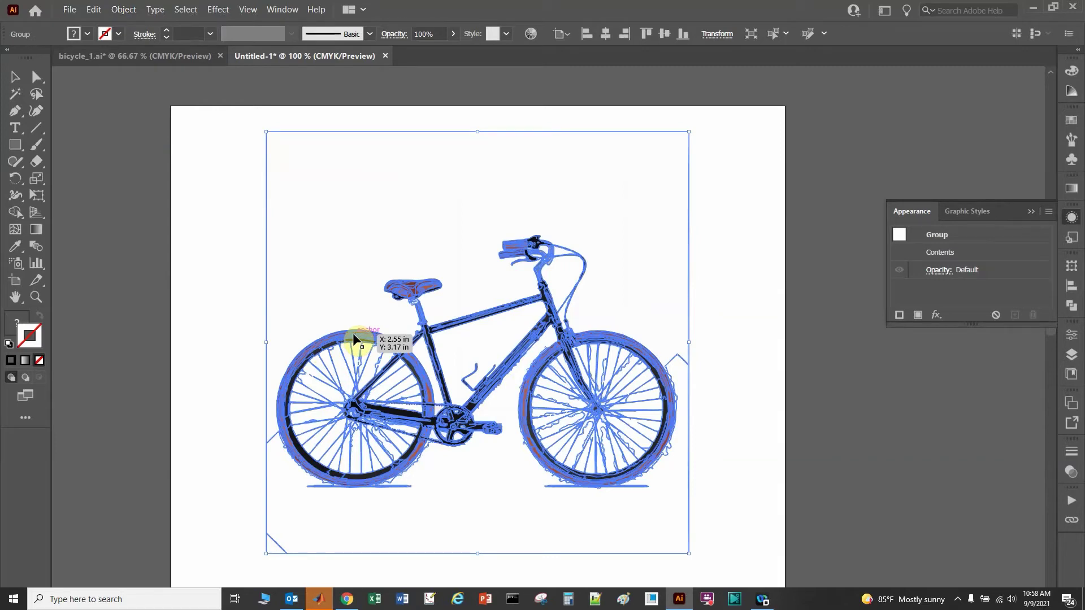
{"action": "left_click", "coordinate": [789, 280]}
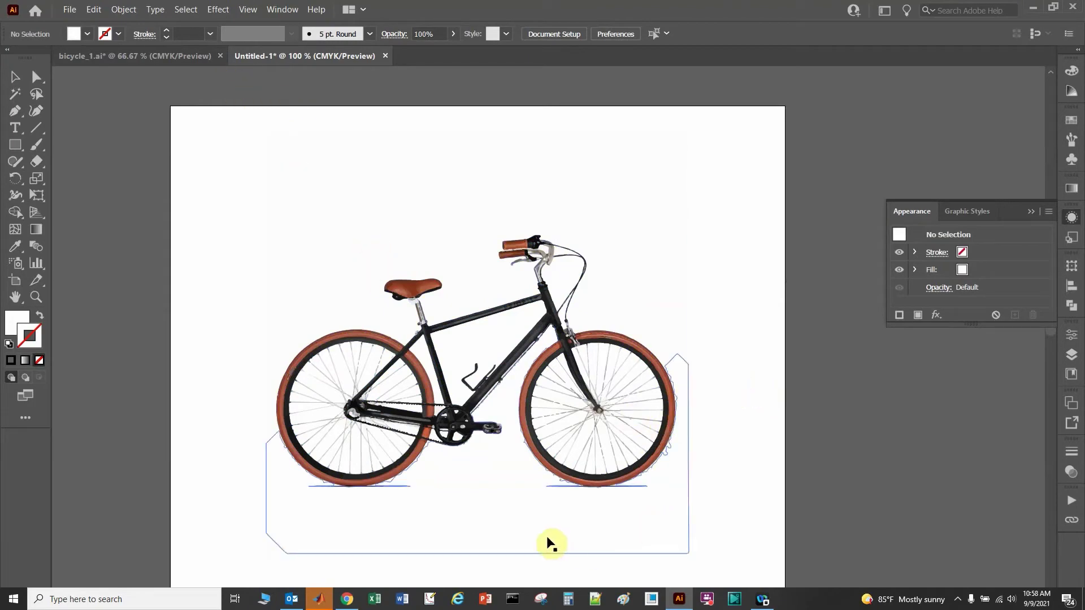
Select the expanded bicycle artwork and ungroup it.
{"action": "left_click", "coordinate": [629, 520]}
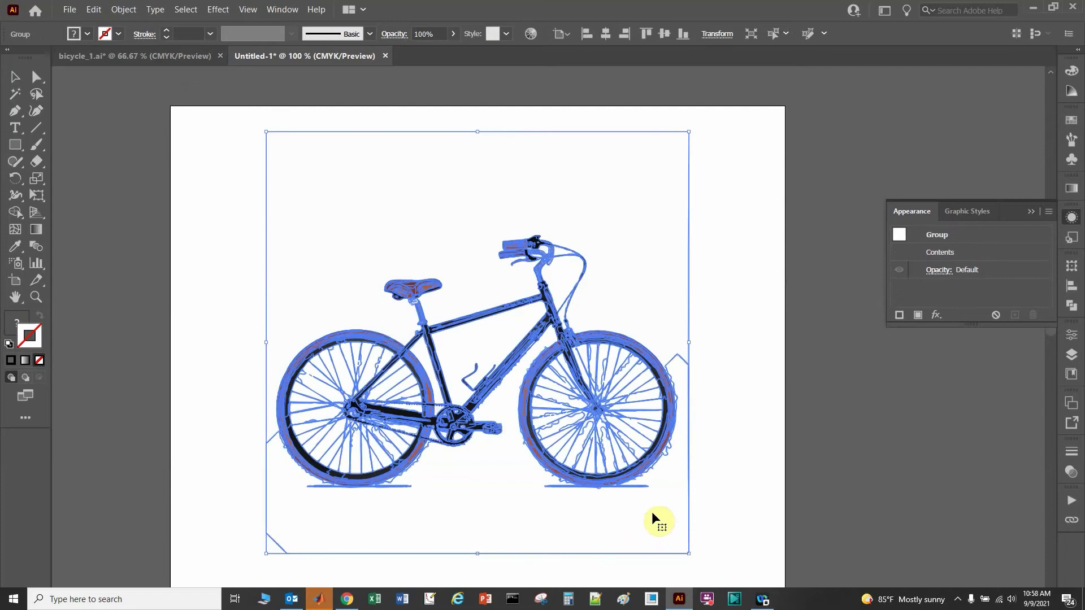
{"action": "right_click", "coordinate": [647, 515]}
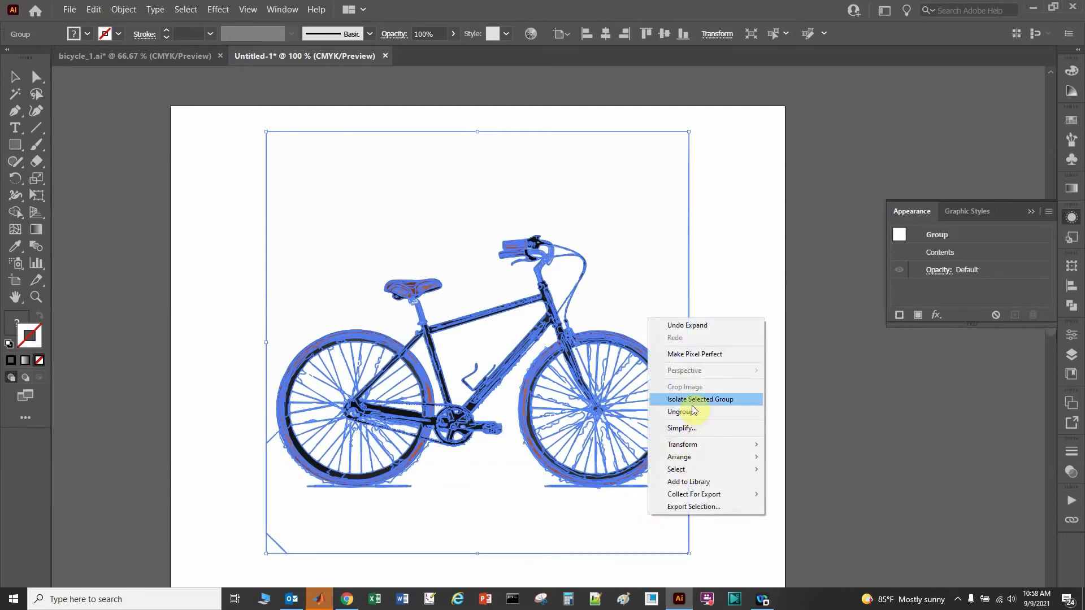
{"action": "left_click", "coordinate": [740, 563]}
{"action": "left_click", "coordinate": [592, 527]}
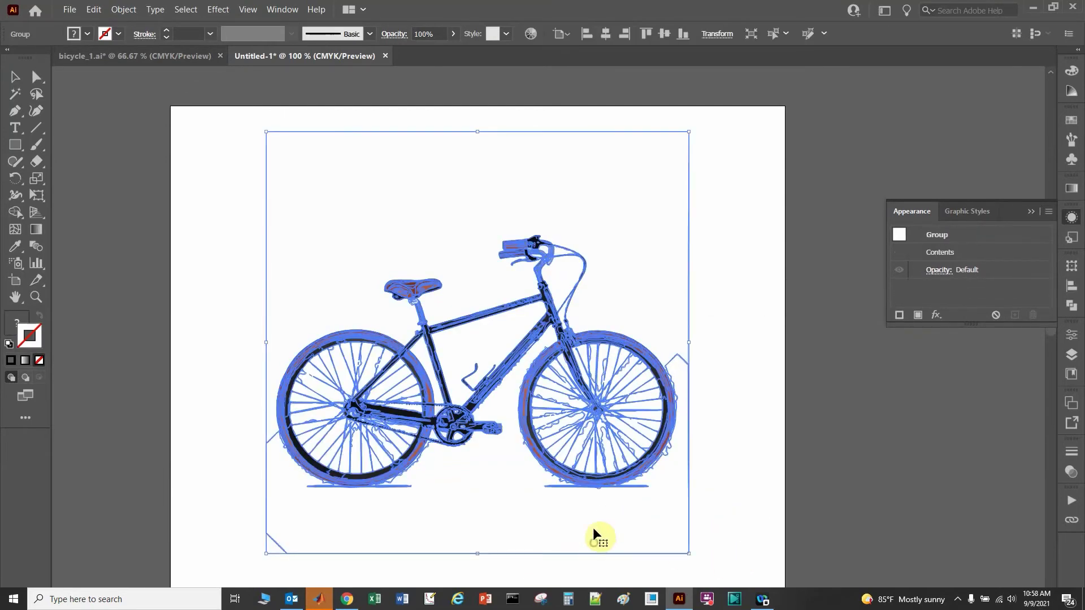
{"action": "right_click", "coordinate": [594, 529]}
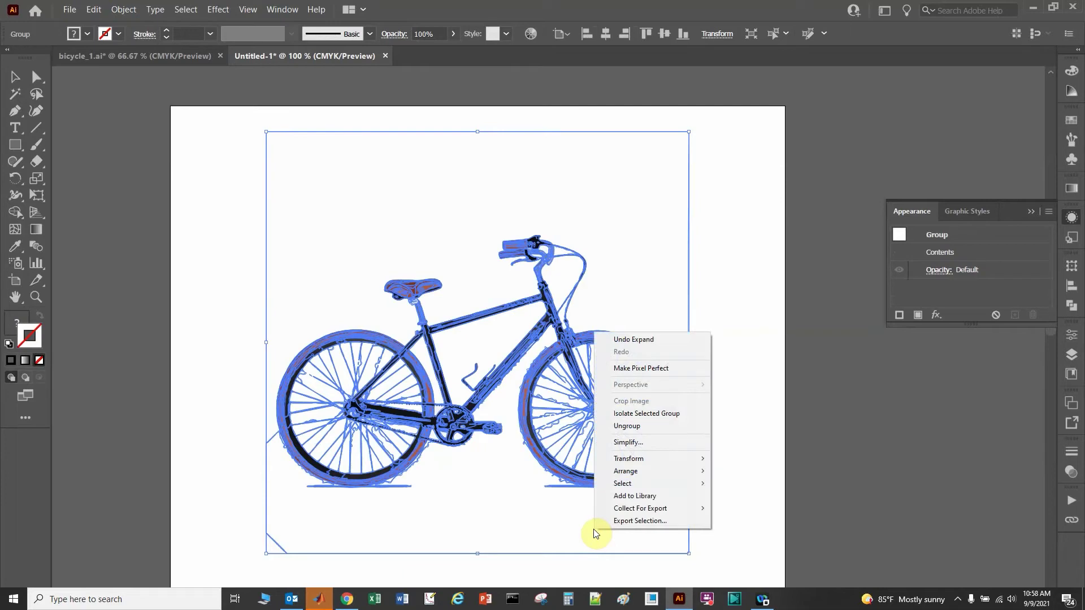
{"action": "left_click", "coordinate": [615, 426]}
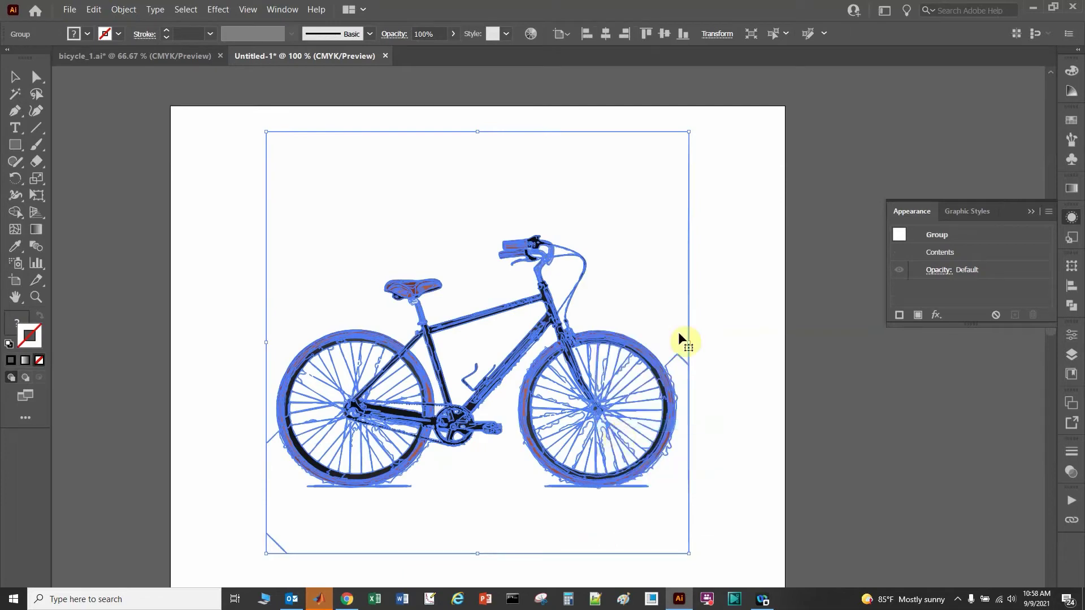
Isolate the bicycle group, select the white background path around the bicycle, and leave isolation mode.
{"action": "left_click", "coordinate": [722, 308]}
{"action": "left_click", "coordinate": [649, 293]}
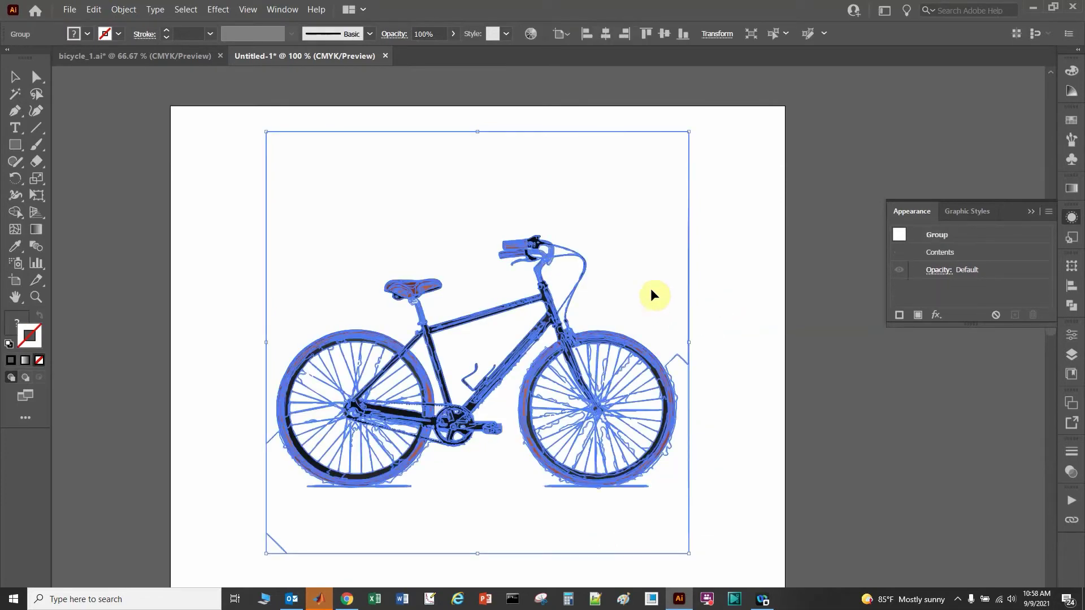
{"action": "double_click", "coordinate": [650, 290]}
{"action": "left_click", "coordinate": [624, 292]}
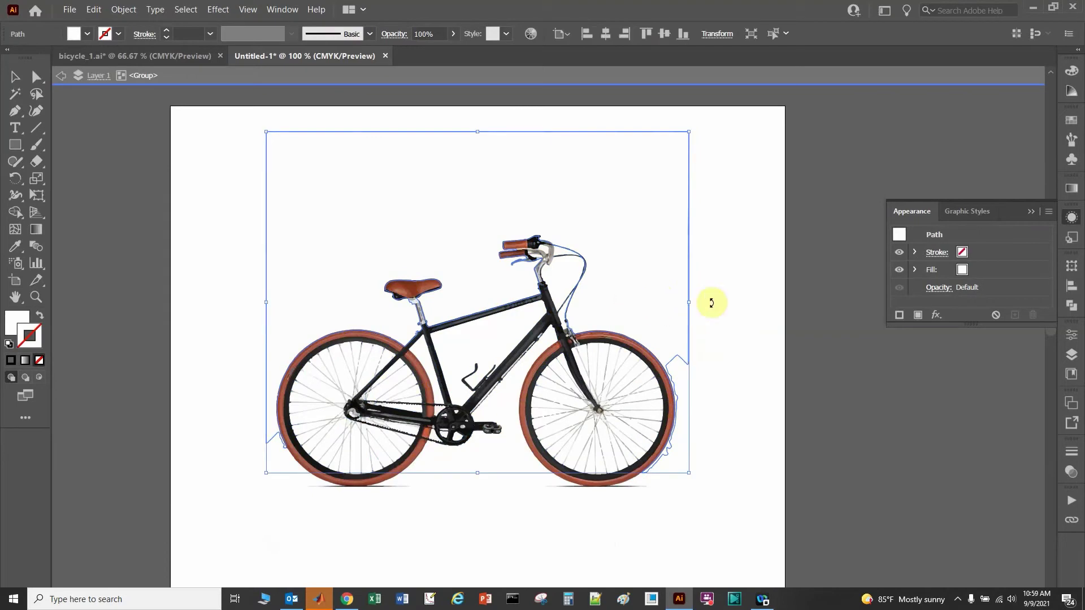
{"action": "double_click", "coordinate": [734, 312]}
Ungroup the remaining bicycle group into separate paths.
{"action": "left_click", "coordinate": [641, 295]}
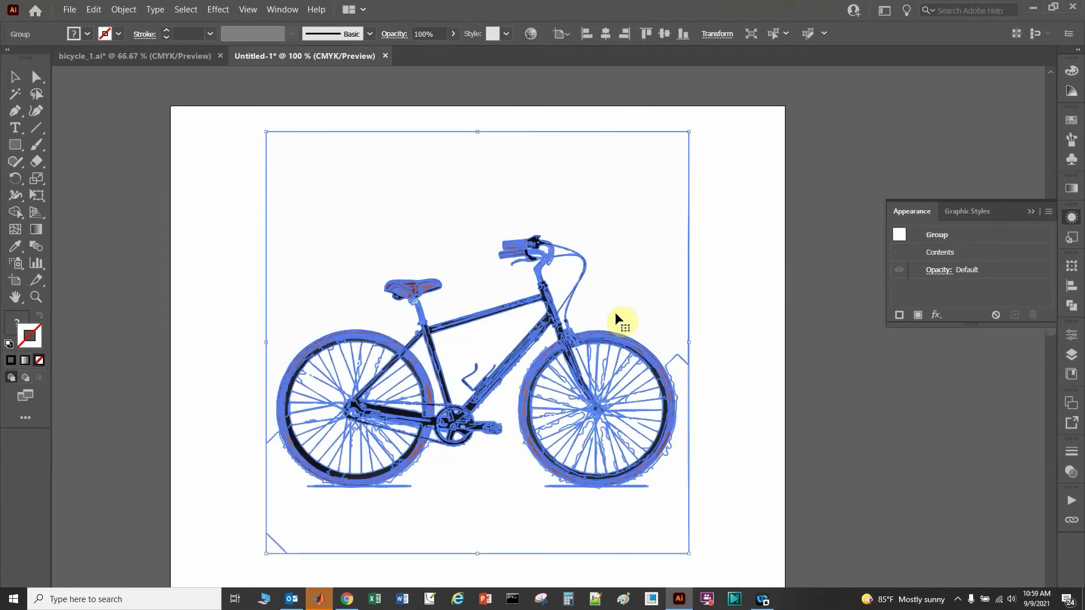
{"action": "right_click", "coordinate": [618, 302]}
{"action": "left_click", "coordinate": [650, 395]}
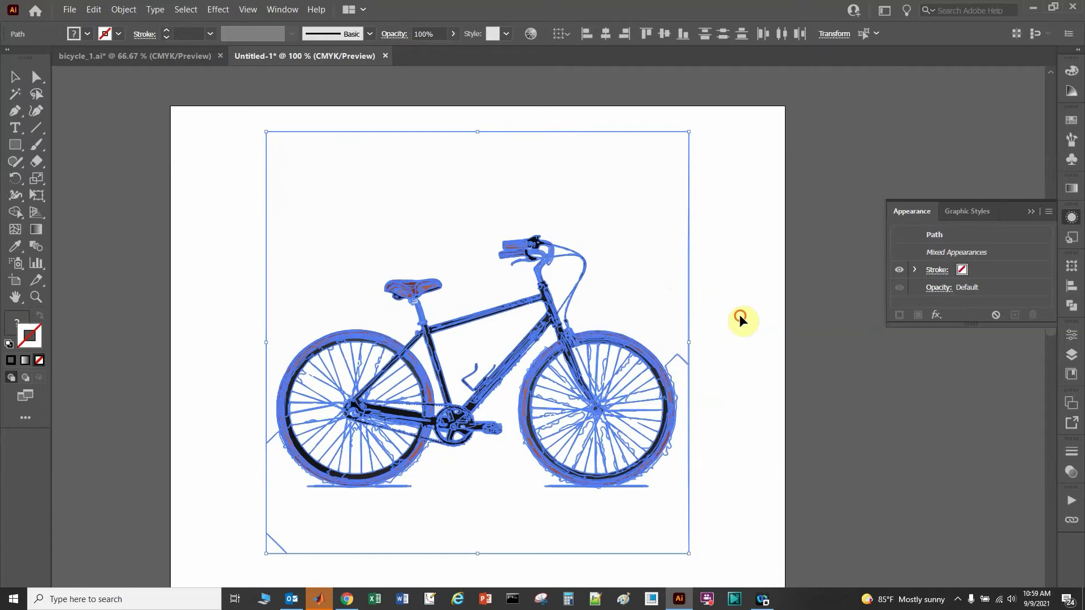
Delete the white background shape and the leftover corner pieces around the bicycle.
{"action": "left_click", "coordinate": [660, 292]}
{"action": "left_click", "coordinate": [648, 287]}
{"action": "left_click", "coordinate": [527, 520]}
{"action": "key", "text": "Delete"}
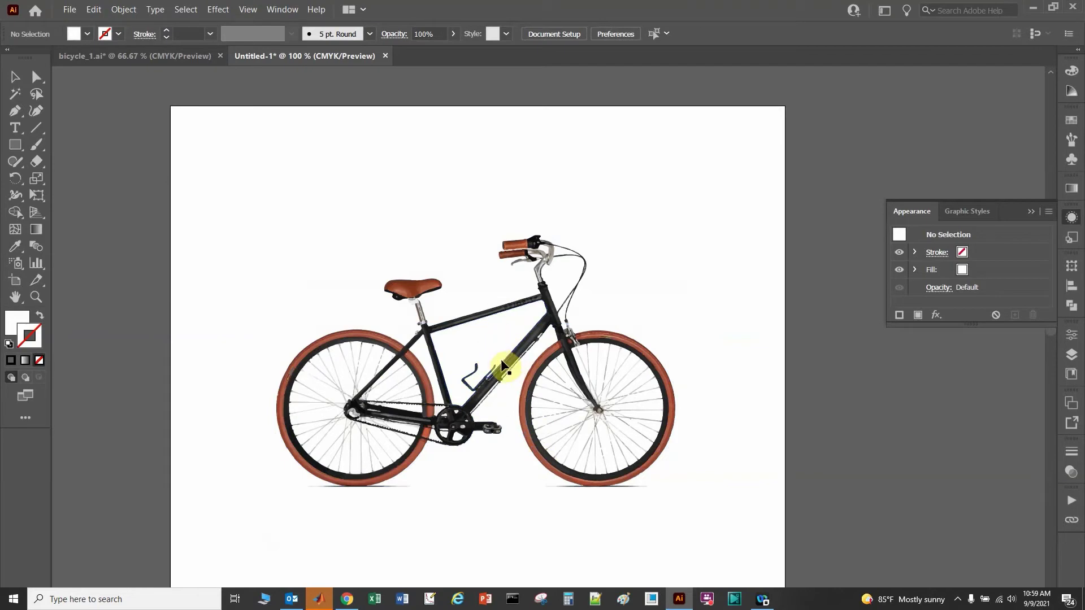
Inspect the frame's traced paths up close, try moving the small dark path at the head tube downward, and deselect it.
{"action": "scroll", "coordinate": [503, 364], "scroll_direction": "up", "scroll_amount": 6}
{"action": "scroll", "coordinate": [502, 361], "scroll_direction": "up", "scroll_amount": 1}
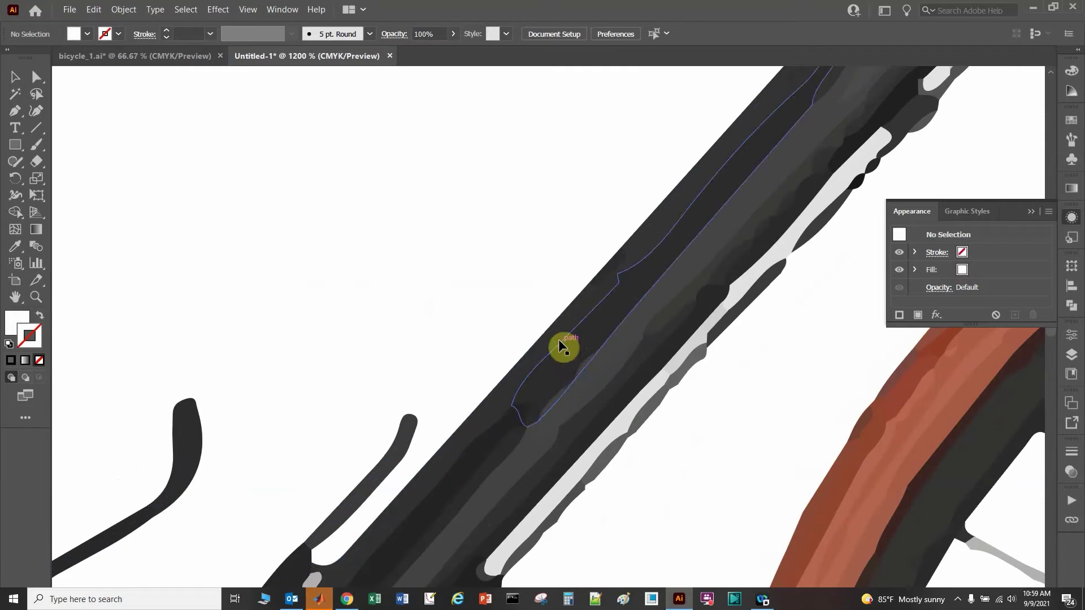
{"action": "scroll", "coordinate": [555, 398], "scroll_direction": "down", "scroll_amount": 8}
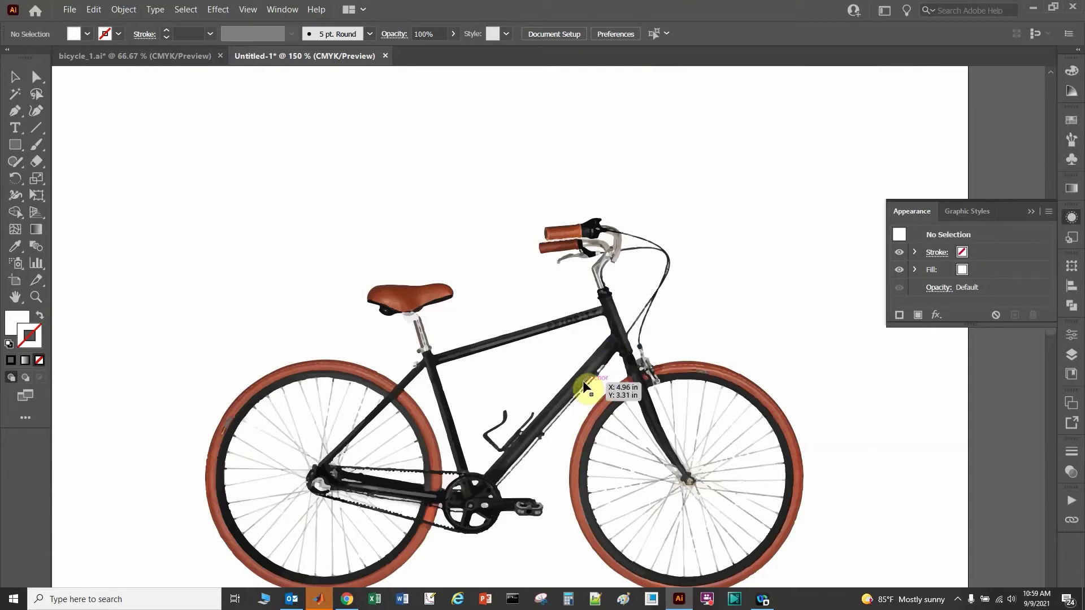
{"action": "left_click", "coordinate": [607, 310]}
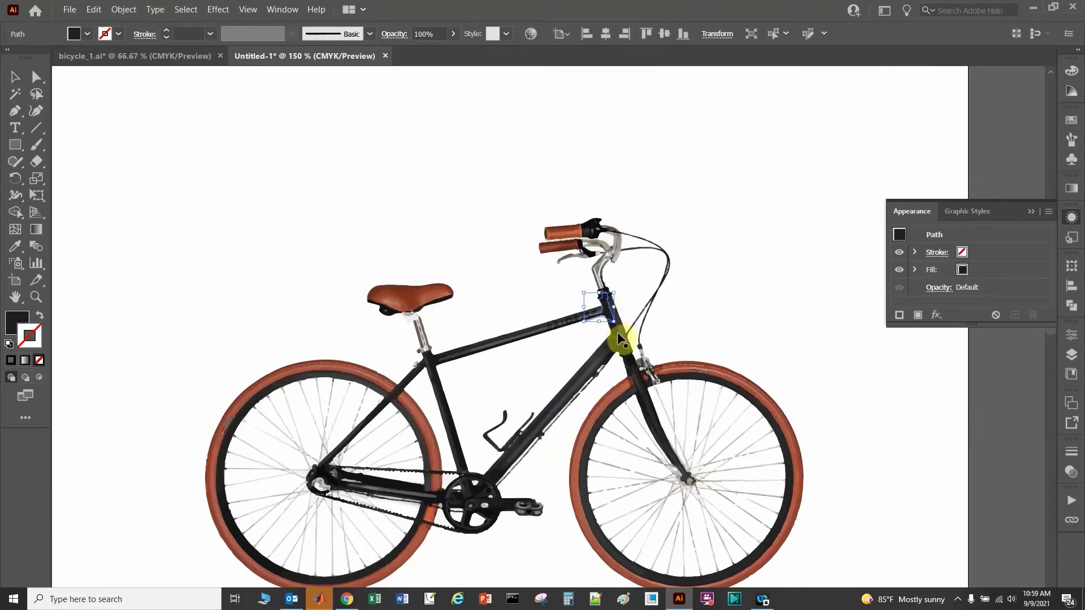
{"action": "left_click_drag", "start_coordinate": [615, 330], "coordinate": [615, 371]}
{"action": "left_click", "coordinate": [802, 247]}
Select all the bicycle paths and open Recolor Artwork from the color guide in its color wheel editing mode.
{"action": "scroll", "coordinate": [765, 308], "scroll_direction": "down", "scroll_amount": 2}
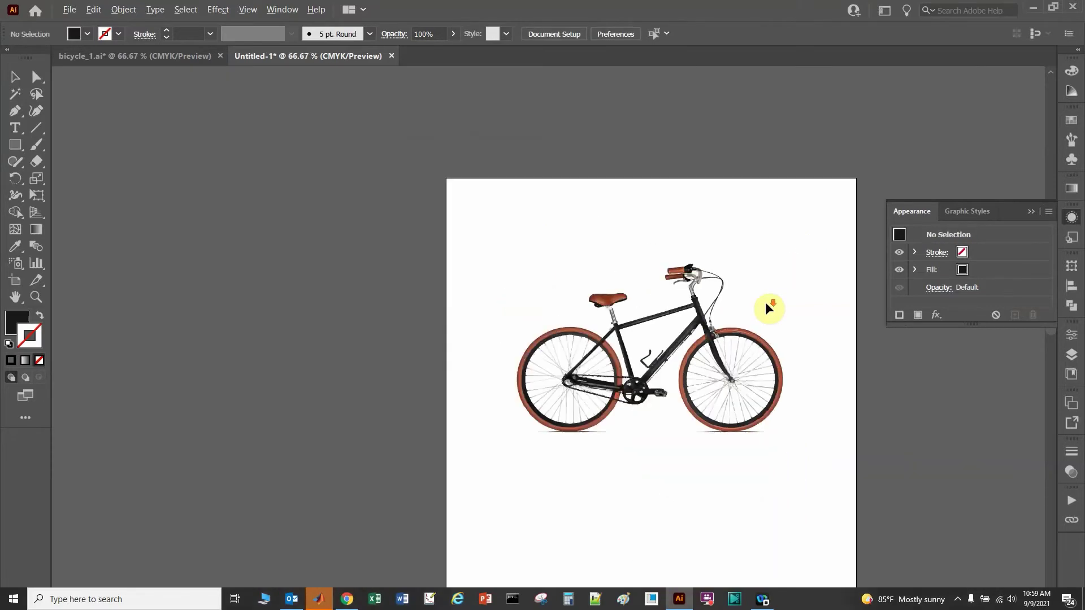
{"action": "scroll", "coordinate": [764, 312], "scroll_direction": "up", "scroll_amount": 1}
{"action": "mouse_move", "coordinate": [375, 253]}
{"action": "left_mouse_down"}
{"action": "mouse_move", "coordinate": [701, 372]}
{"action": "mouse_move", "coordinate": [966, 528]}
{"action": "mouse_move", "coordinate": [803, 516]}
{"action": "left_mouse_up"}
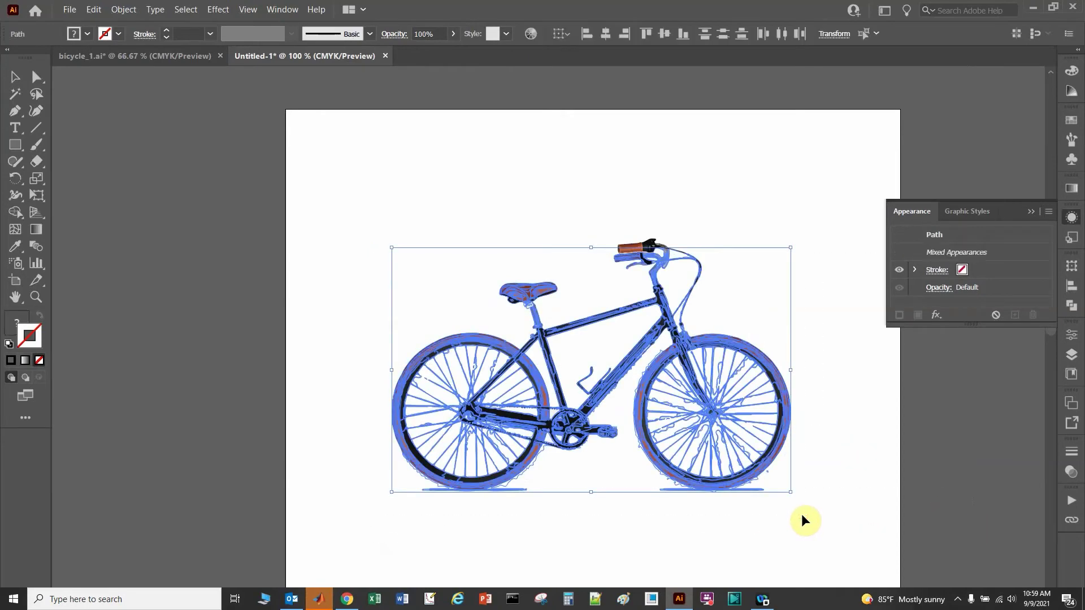
{"action": "key", "text": "Delete"}
{"action": "mouse_move", "coordinate": [363, 217]}
{"action": "left_mouse_down"}
{"action": "mouse_move", "coordinate": [625, 328]}
{"action": "mouse_move", "coordinate": [907, 521]}
{"action": "mouse_move", "coordinate": [855, 531]}
{"action": "left_mouse_up"}
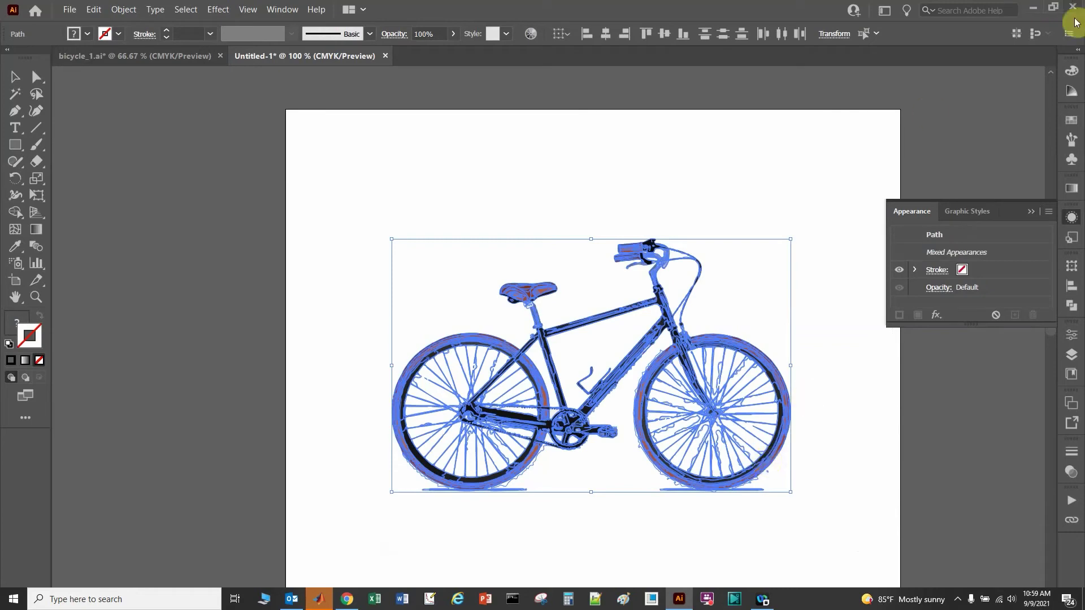
{"action": "left_click", "coordinate": [1072, 92]}
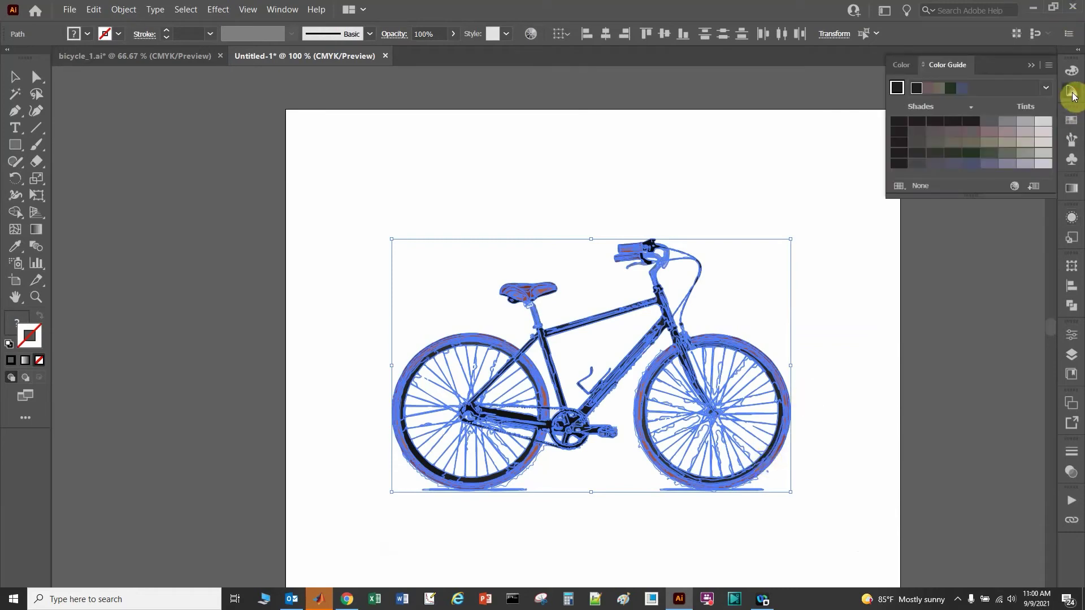
{"action": "left_click", "coordinate": [1013, 187]}
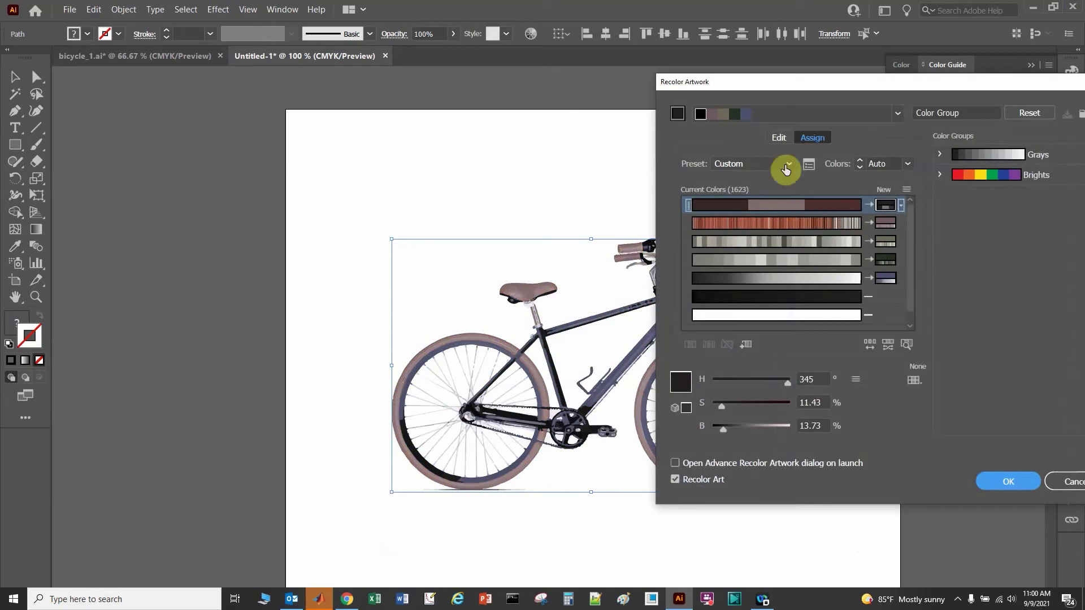
{"action": "left_click", "coordinate": [778, 138]}
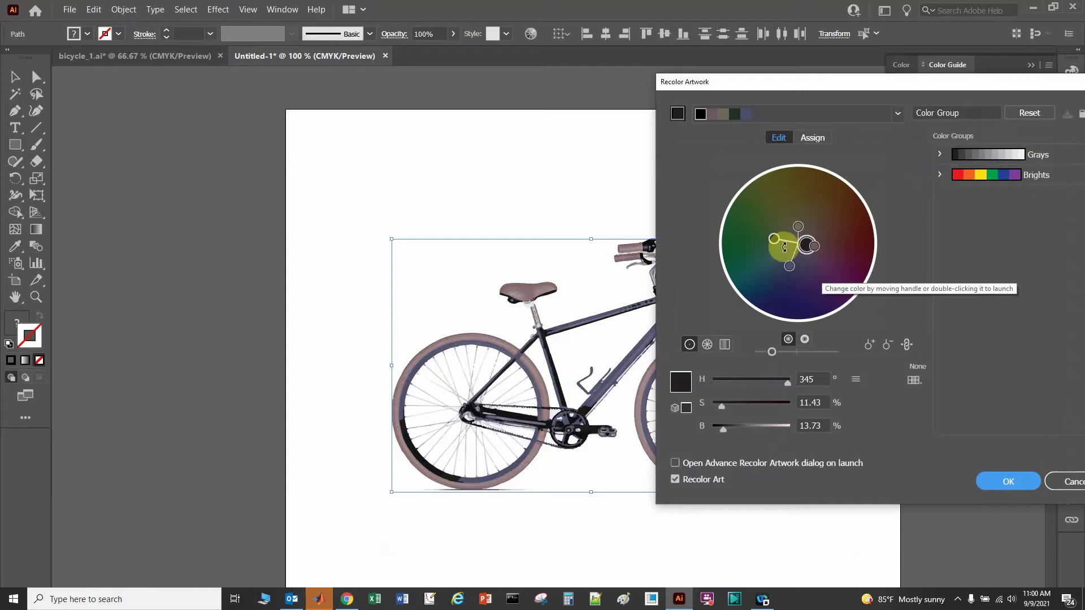
Try recoloring the bicycle frame purple at about hue 292°, saturation 82% and brightness 44%, cancel the recoloring and deselect the bicycle.
{"action": "left_click_drag", "start_coordinate": [890, 82], "coordinate": [1080, 76]}
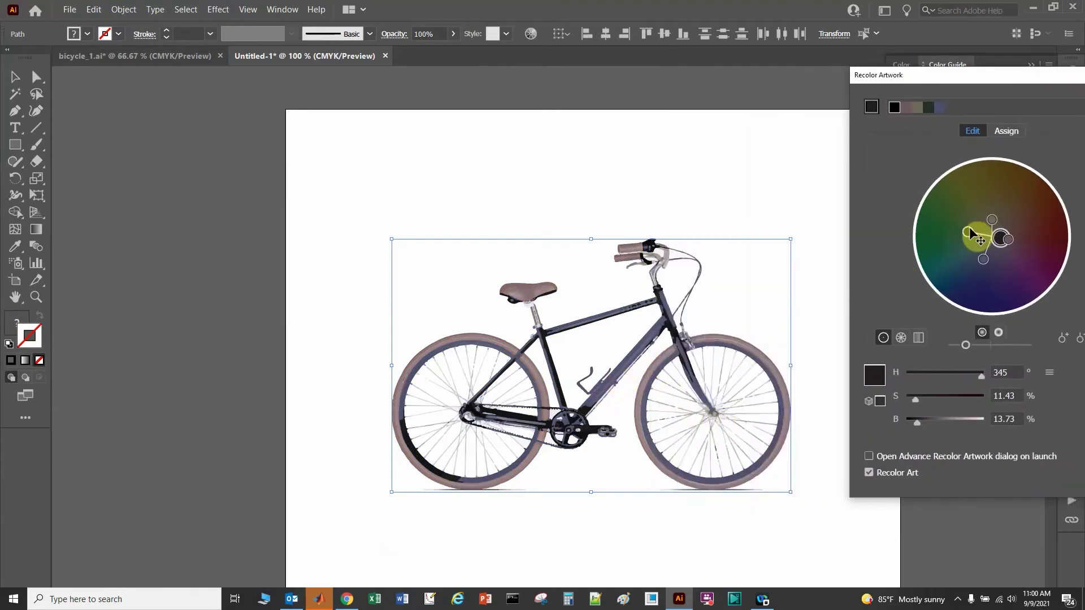
{"action": "left_click_drag", "start_coordinate": [967, 232], "coordinate": [997, 178]}
{"action": "left_click_drag", "start_coordinate": [999, 244], "coordinate": [1018, 289]}
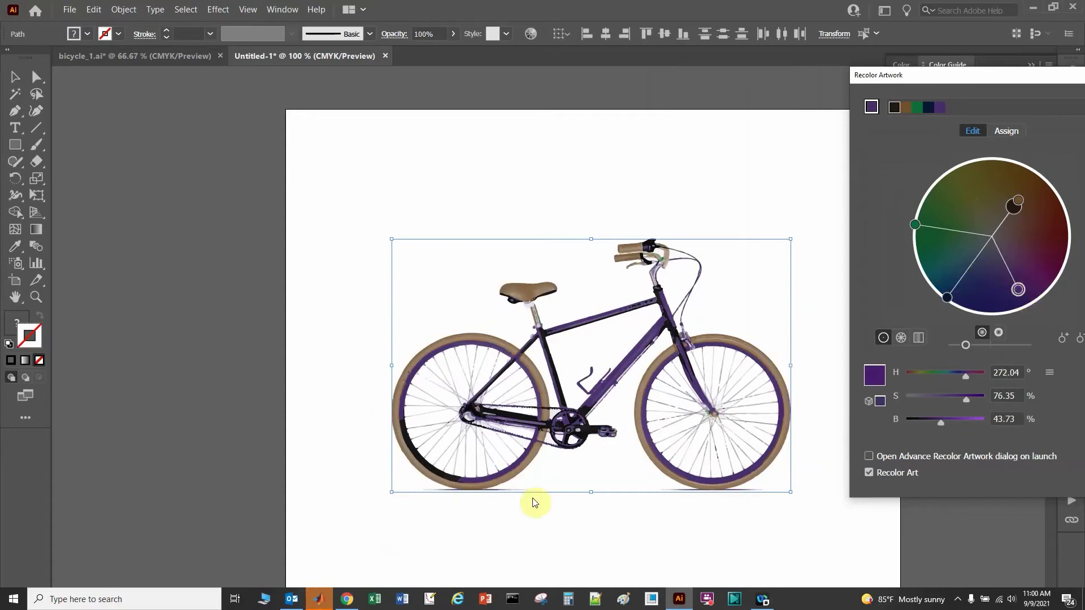
{"action": "mouse_move", "coordinate": [1016, 290]}
{"action": "left_mouse_down"}
{"action": "mouse_move", "coordinate": [1021, 256]}
{"action": "mouse_move", "coordinate": [1036, 265]}
{"action": "mouse_move", "coordinate": [1034, 285]}
{"action": "left_mouse_up"}
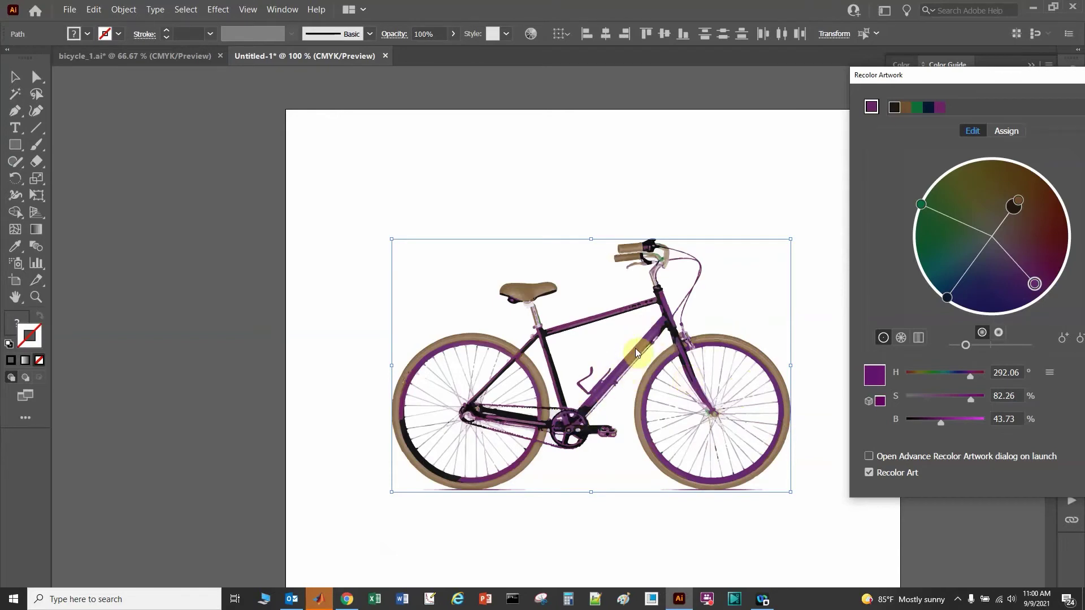
{"action": "left_click_drag", "start_coordinate": [924, 73], "coordinate": [469, 141]}
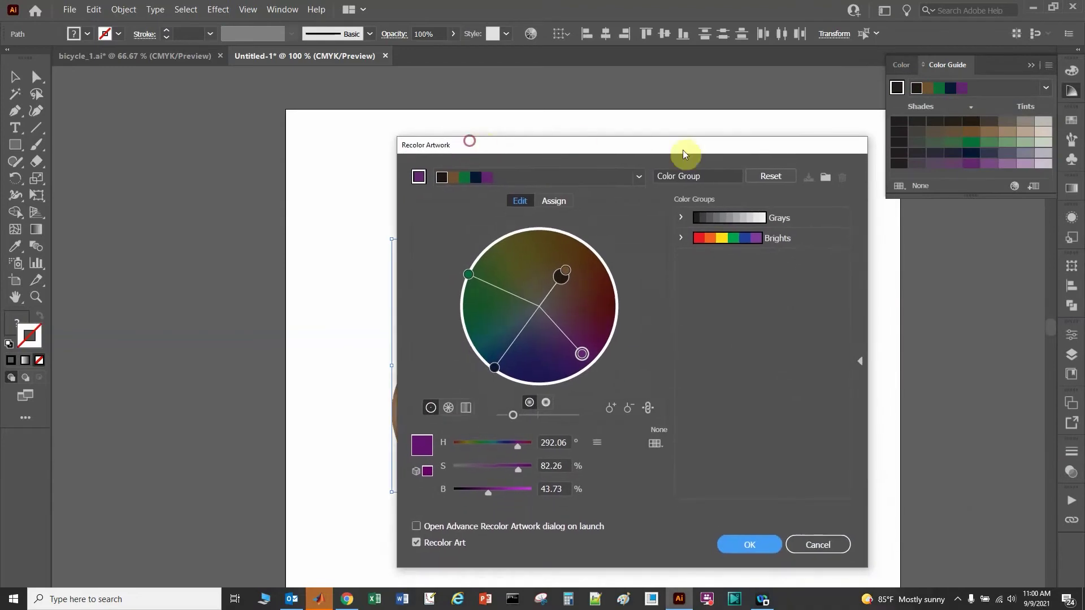
{"action": "left_click", "coordinate": [823, 545]}
{"action": "left_click", "coordinate": [404, 176]}
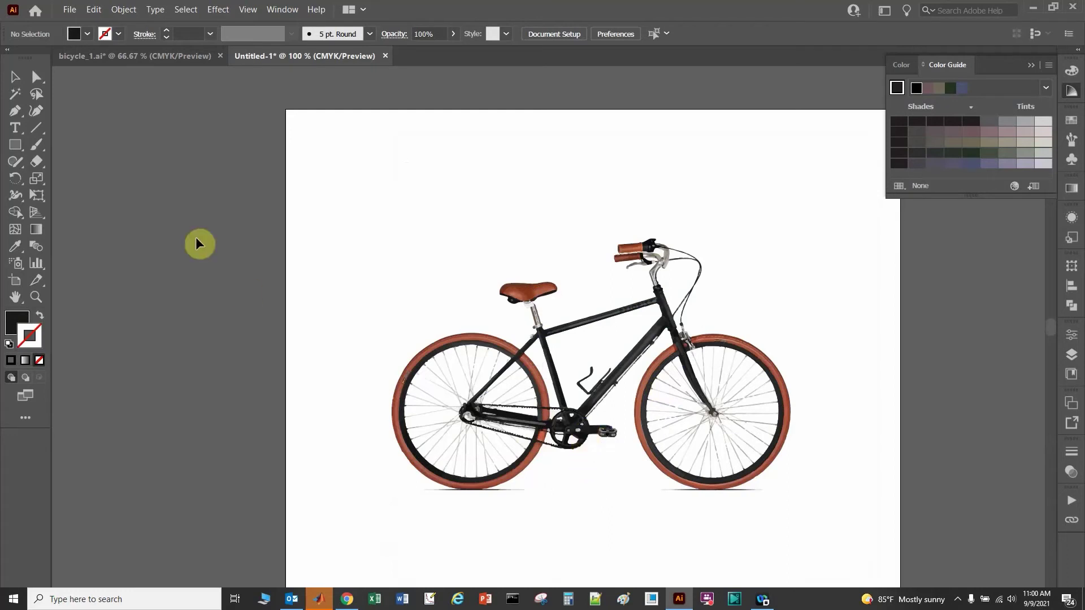
Group all the bicycle paths and move the group onto the empty canvas left of the artboard.
{"action": "scroll", "coordinate": [439, 270], "scroll_direction": "down", "scroll_amount": 2}
{"action": "left_click_drag", "start_coordinate": [366, 204], "coordinate": [599, 393]}
{"action": "left_click_drag", "start_coordinate": [406, 238], "coordinate": [639, 394]}
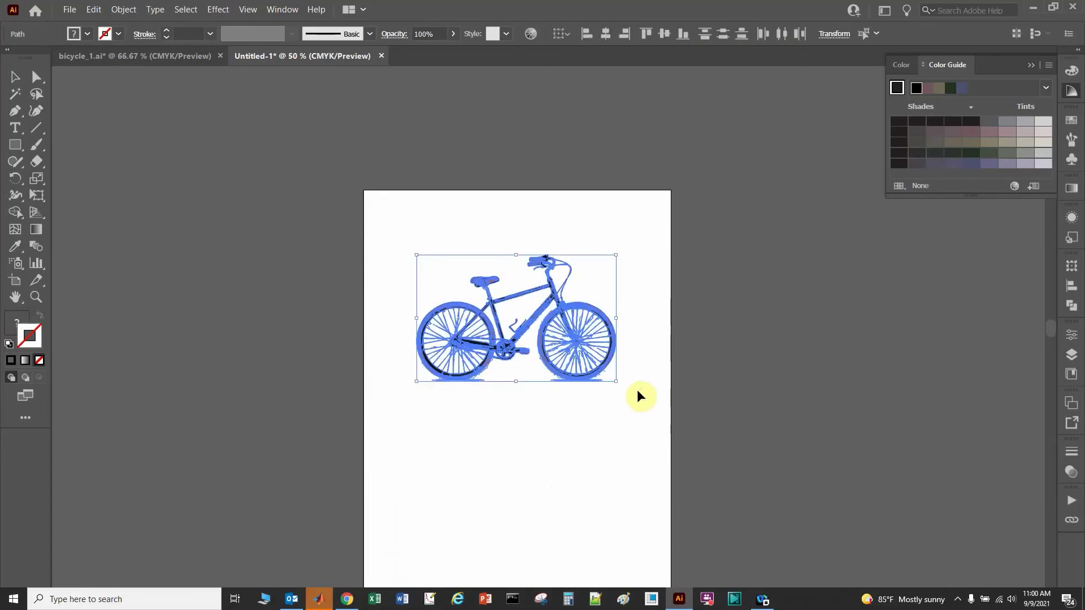
{"action": "key", "text": "ctrl+g"}
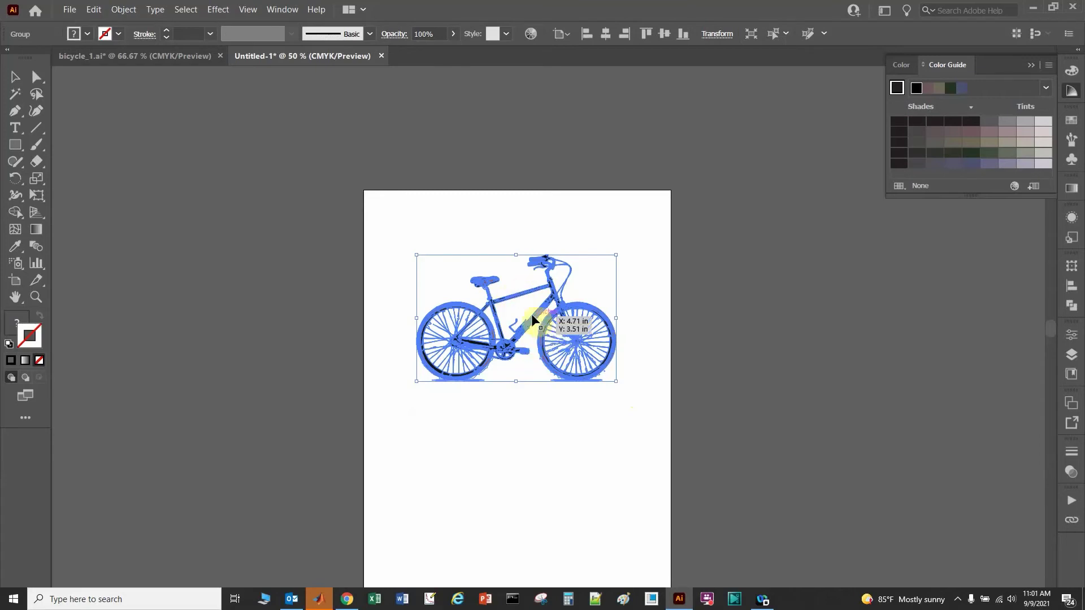
{"action": "left_click_drag", "start_coordinate": [534, 318], "coordinate": [218, 253]}
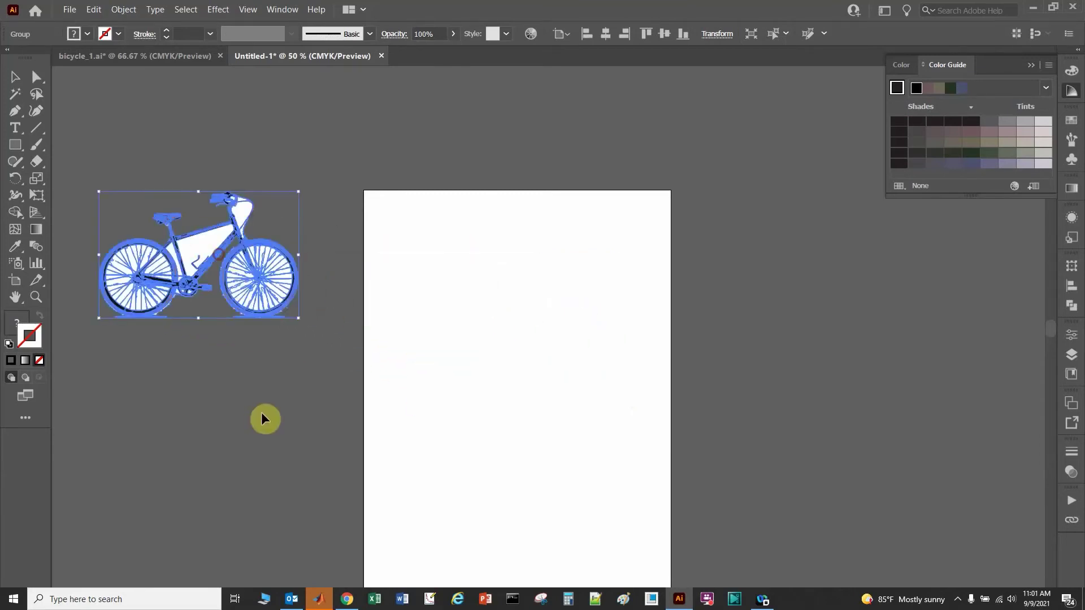
{"action": "left_click", "coordinate": [195, 374]}
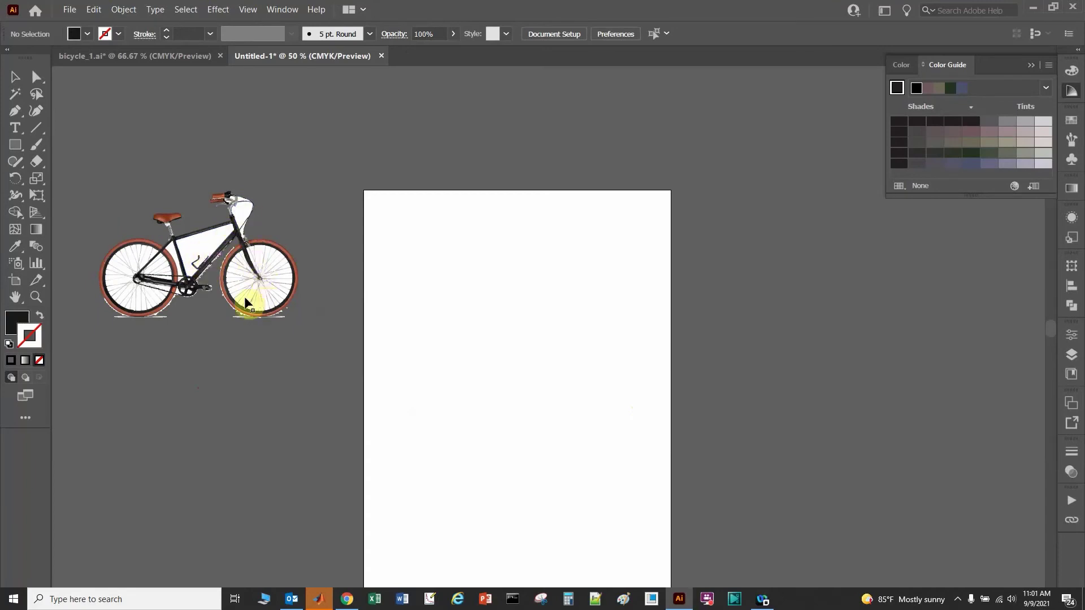
Isolate the bicycle group and delete the white shapes inside the frame and beside the handlebar cables.
{"action": "double_click", "coordinate": [202, 257]}
{"action": "left_click", "coordinate": [204, 248]}
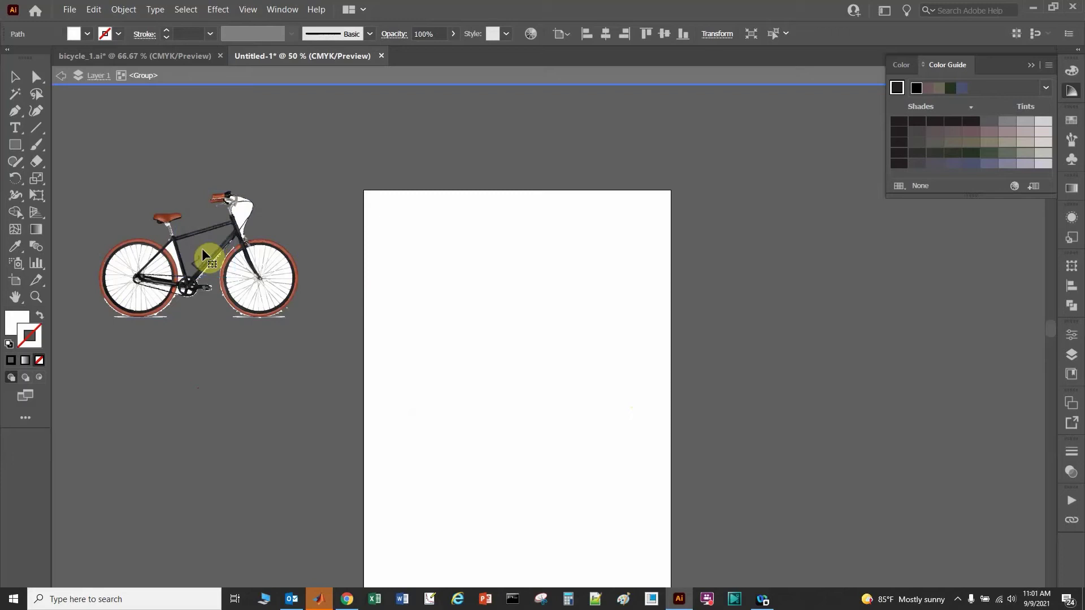
{"action": "key", "text": "Delete"}
{"action": "left_click", "coordinate": [172, 250]}
{"action": "key", "text": "Delete"}
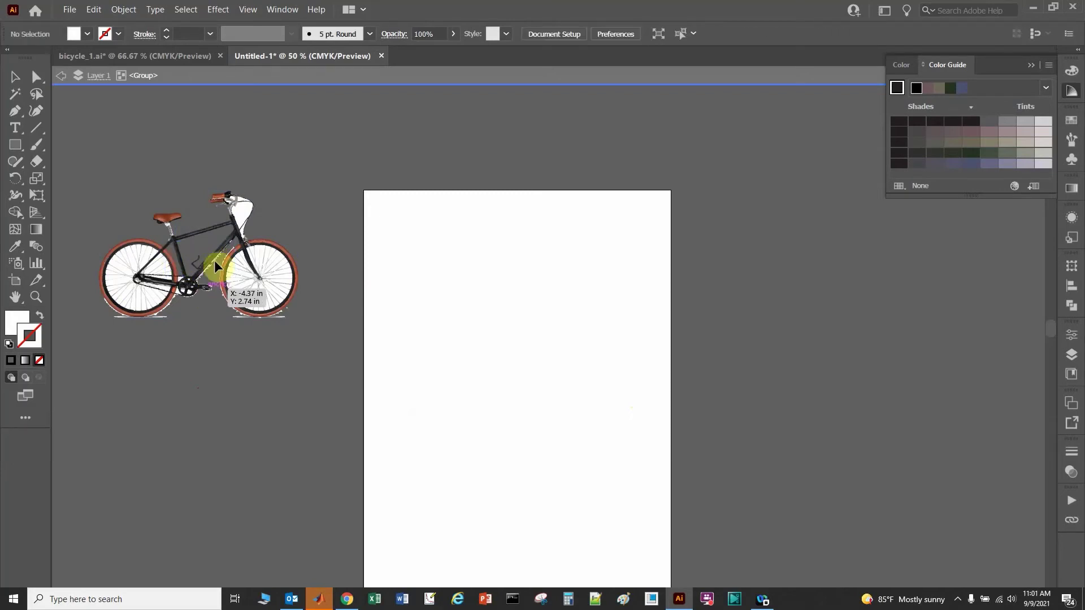
{"action": "left_click", "coordinate": [242, 199]}
{"action": "key", "text": "Delete"}
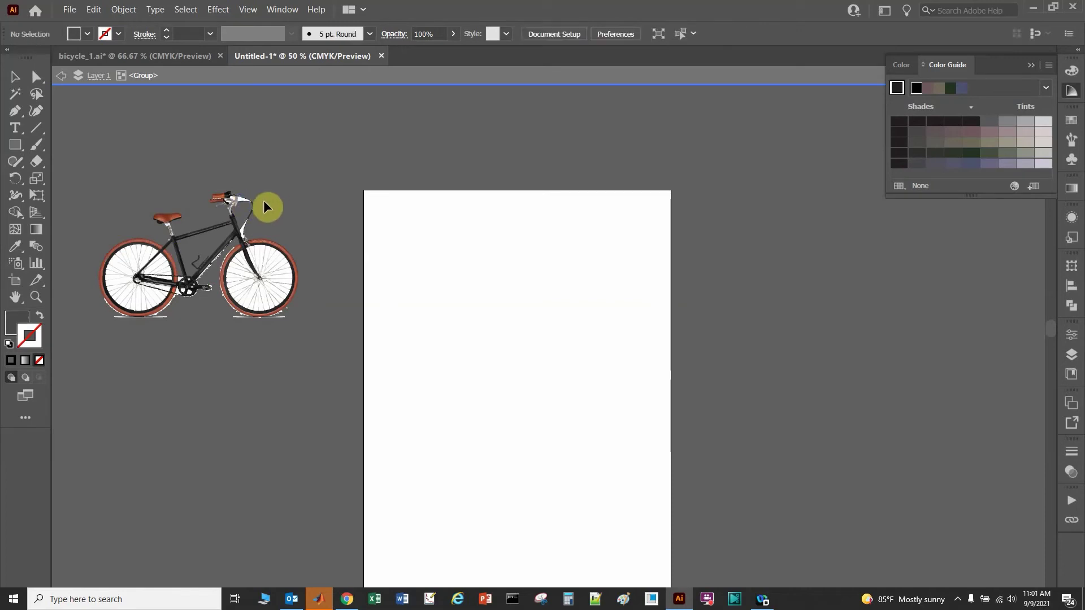
{"action": "left_click", "coordinate": [252, 195]}
{"action": "key", "text": "Delete"}
Move the bicycle paths over the artboard and back beside its left edge, and deselect them.
{"action": "left_click_drag", "start_coordinate": [264, 306], "coordinate": [533, 367]}
{"action": "left_click_drag", "start_coordinate": [575, 389], "coordinate": [288, 284]}
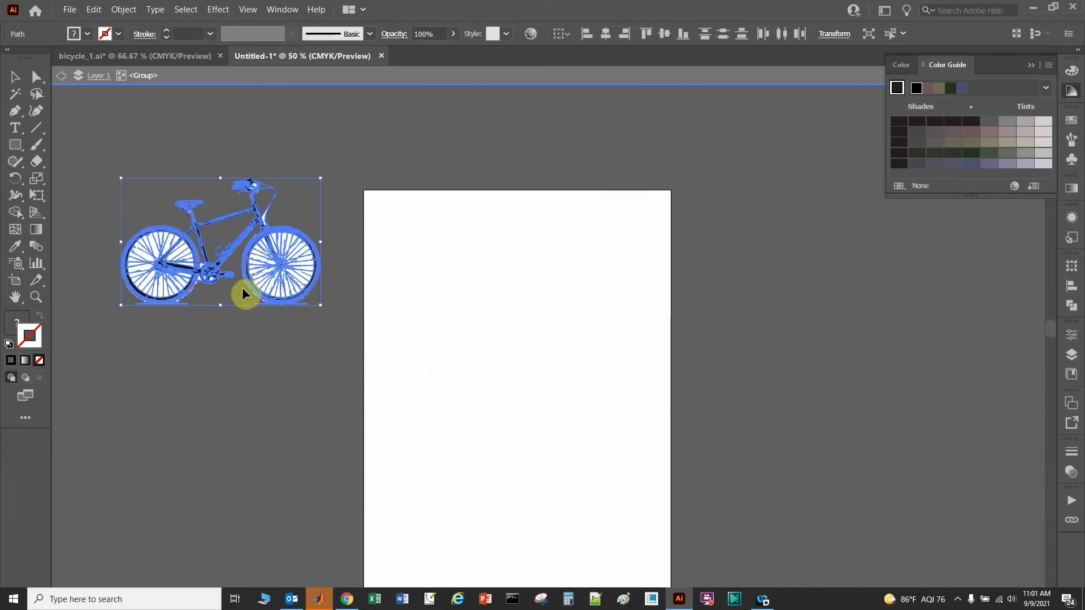
{"action": "left_click_drag", "start_coordinate": [267, 272], "coordinate": [275, 310]}
{"action": "left_click", "coordinate": [288, 384]}
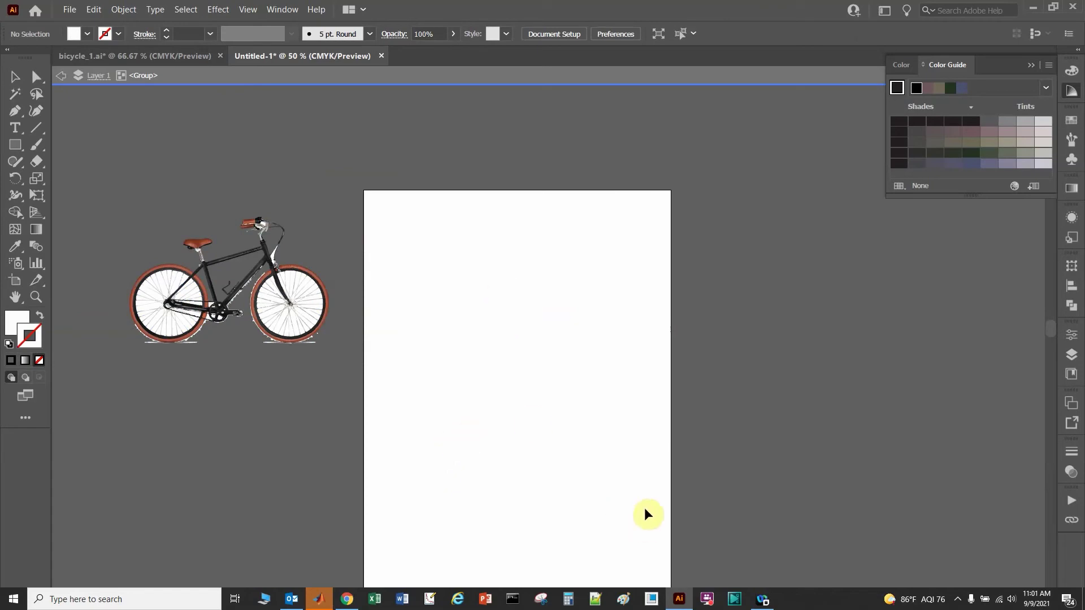
Switch to Chrome, browse the bicycle image results, and bring the orange Surly bicycle photo into the Illustrator document.
{"action": "left_click", "coordinate": [341, 599]}
{"action": "scroll", "coordinate": [356, 435], "scroll_direction": "down", "scroll_amount": 5}
{"action": "scroll", "coordinate": [359, 428], "scroll_direction": "down", "scroll_amount": 10}
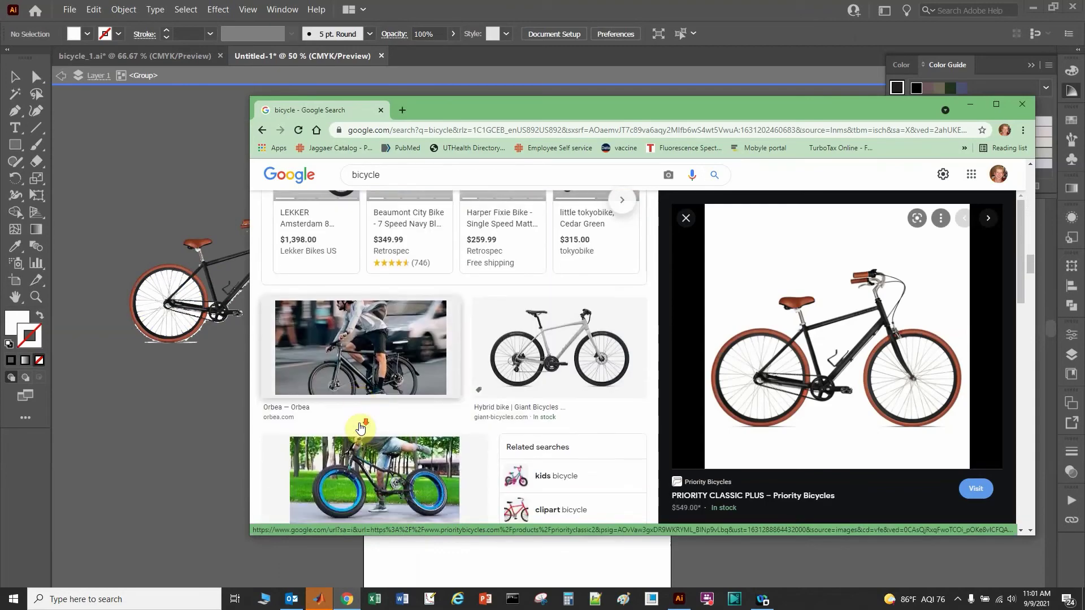
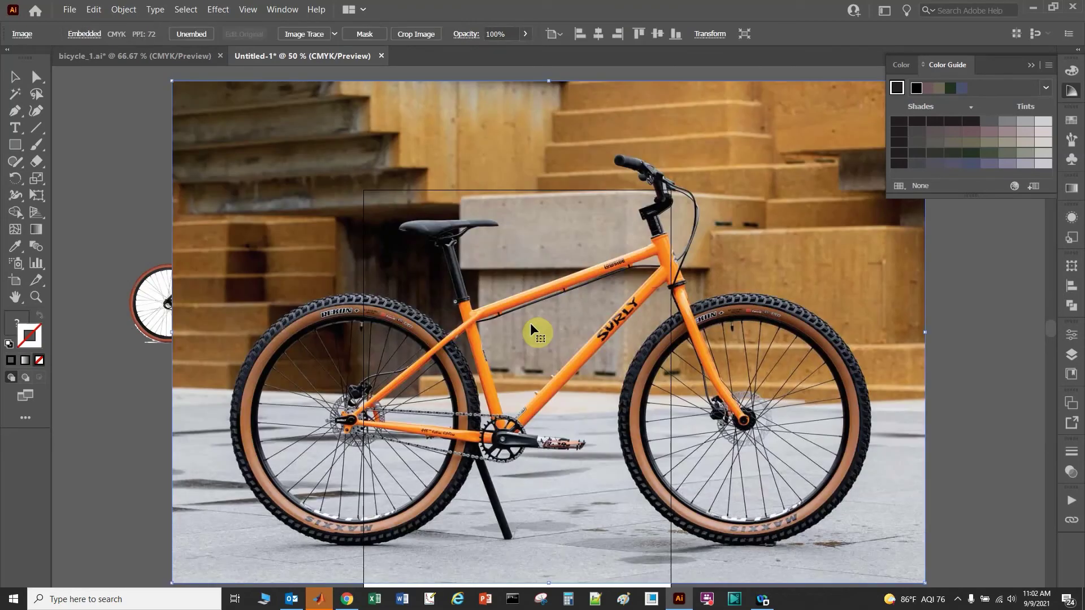
Scale the orange bicycle photo down to about 6.85 by 4.56 in and position it in the upper part of the artboard.
{"action": "scroll", "coordinate": [301, 186], "scroll_direction": "up", "scroll_amount": 1}
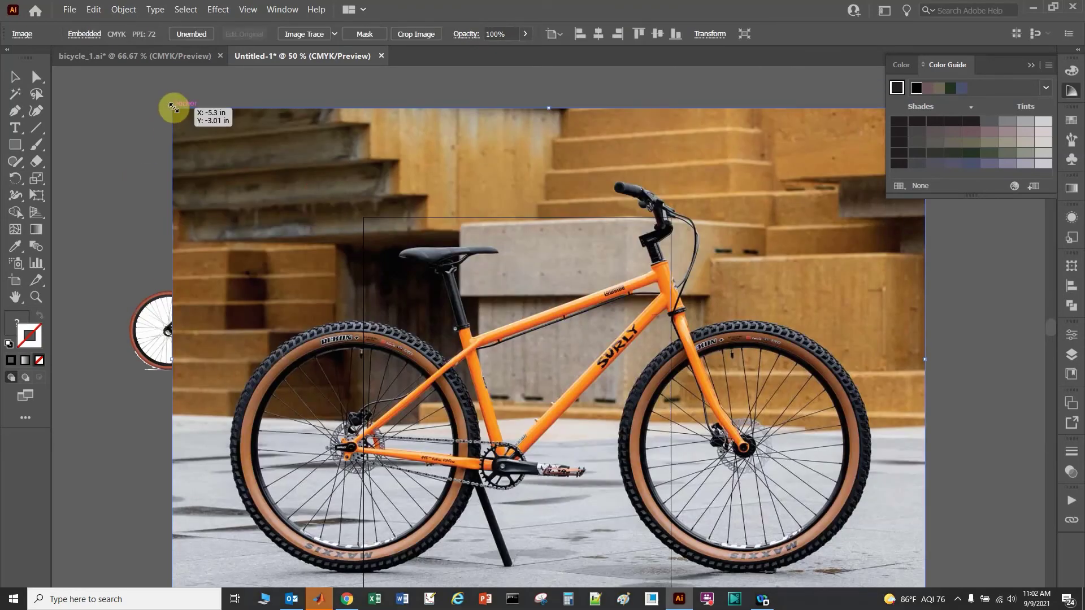
{"action": "left_click_drag", "start_coordinate": [173, 107], "coordinate": [500, 326]}
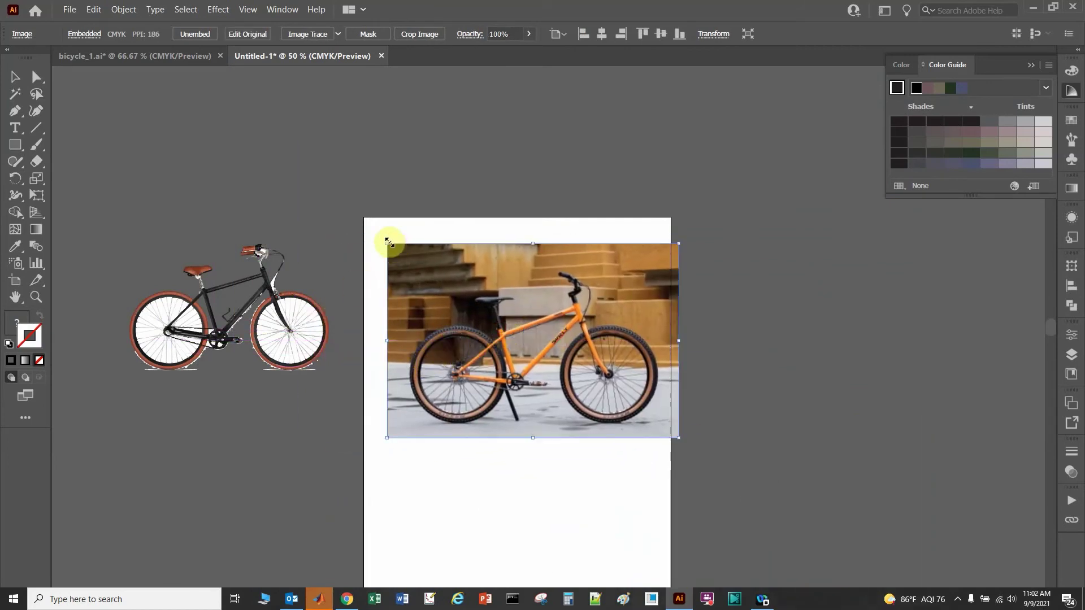
{"action": "left_click_drag", "start_coordinate": [390, 242], "coordinate": [426, 272]}
{"action": "left_click_drag", "start_coordinate": [456, 314], "coordinate": [434, 298]}
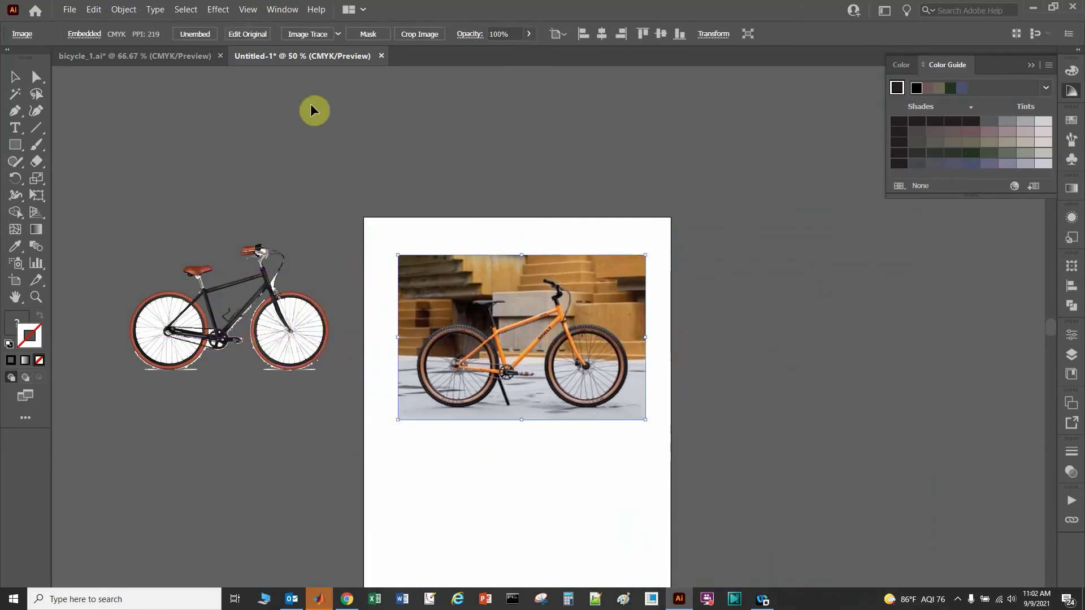
Image Trace the orange bicycle photo with the High Color preset, close the trace settings and deselect it.
{"action": "left_click", "coordinate": [318, 33]}
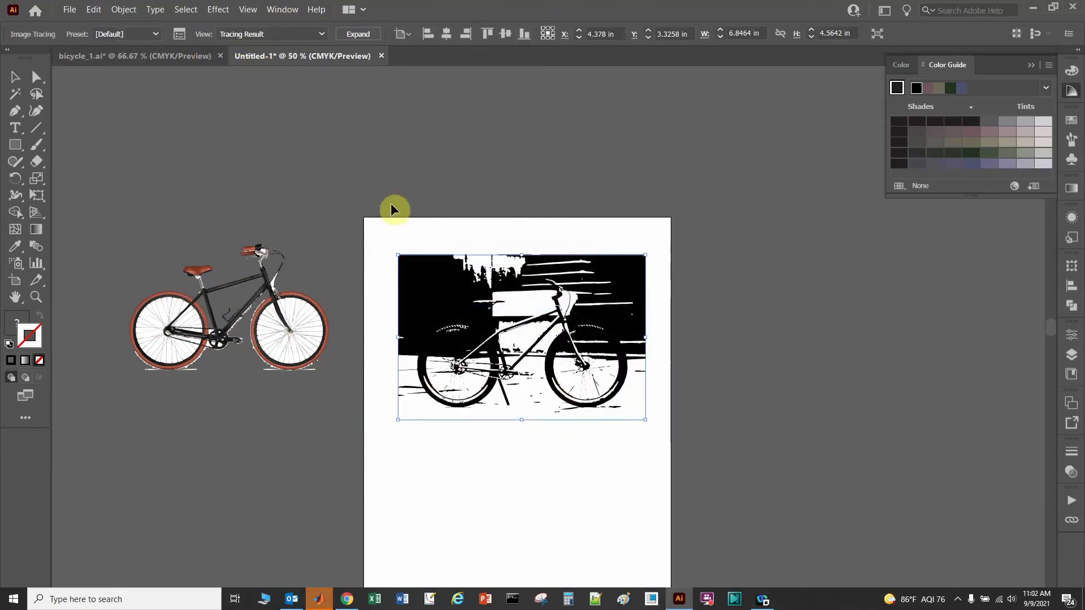
{"action": "left_click", "coordinate": [179, 34]}
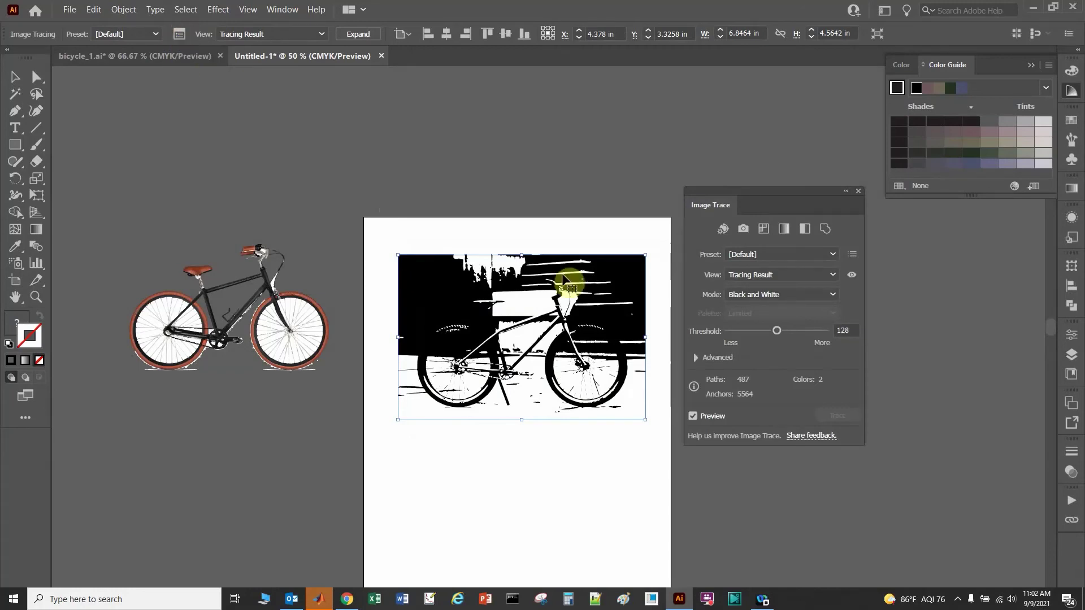
{"action": "left_click", "coordinate": [743, 230]}
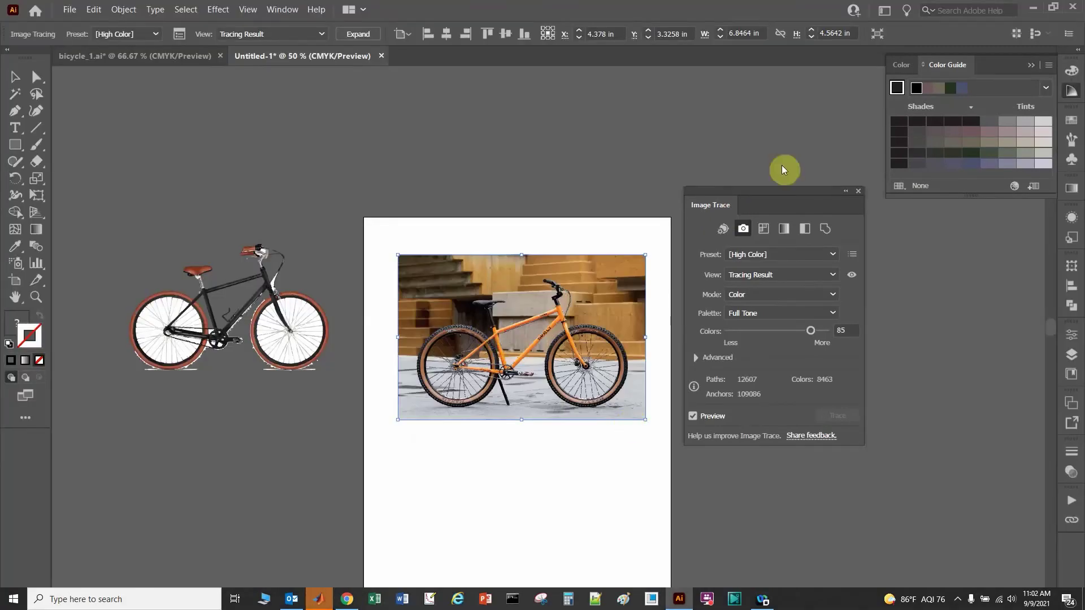
{"action": "left_click", "coordinate": [858, 191]}
{"action": "left_click", "coordinate": [462, 183]}
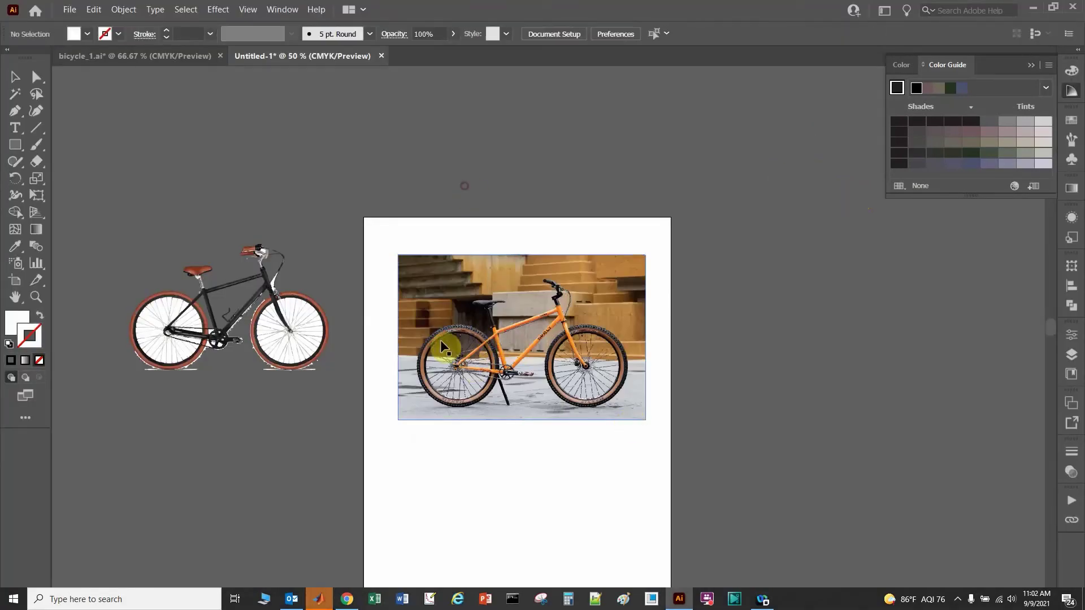
Expand the orange bicycle tracing with its object and fill into vector paths, and deselect the result.
{"action": "left_click", "coordinate": [439, 340]}
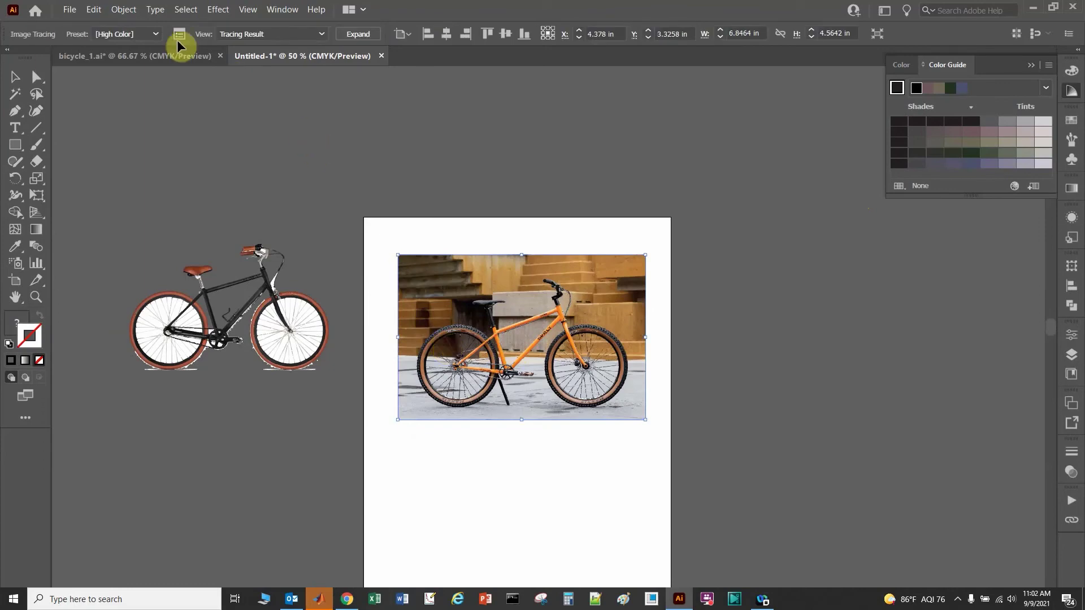
{"action": "left_click", "coordinate": [114, 11]}
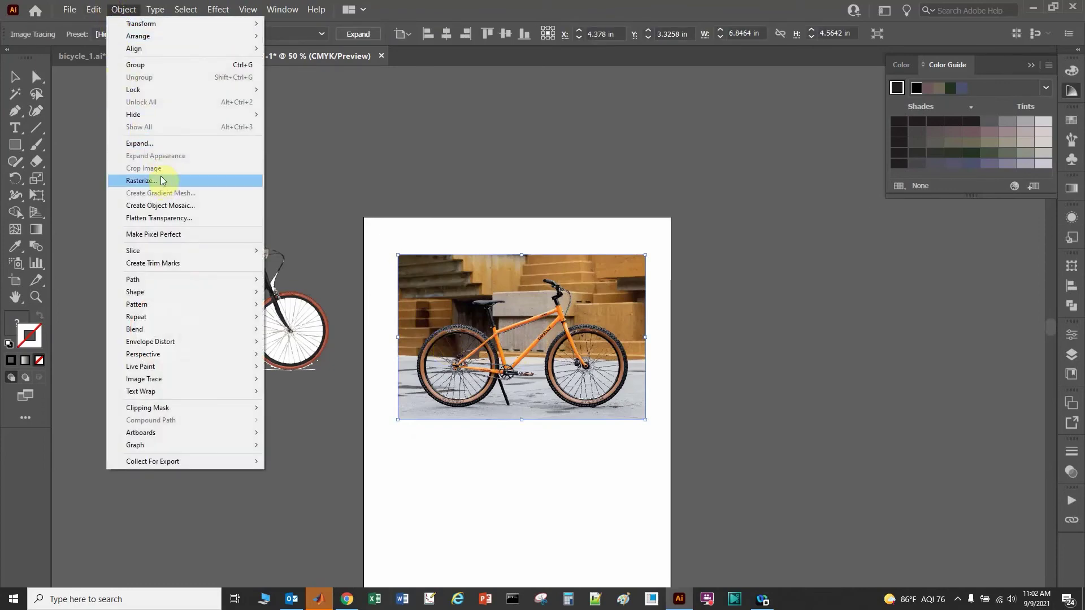
{"action": "left_click", "coordinate": [144, 147]}
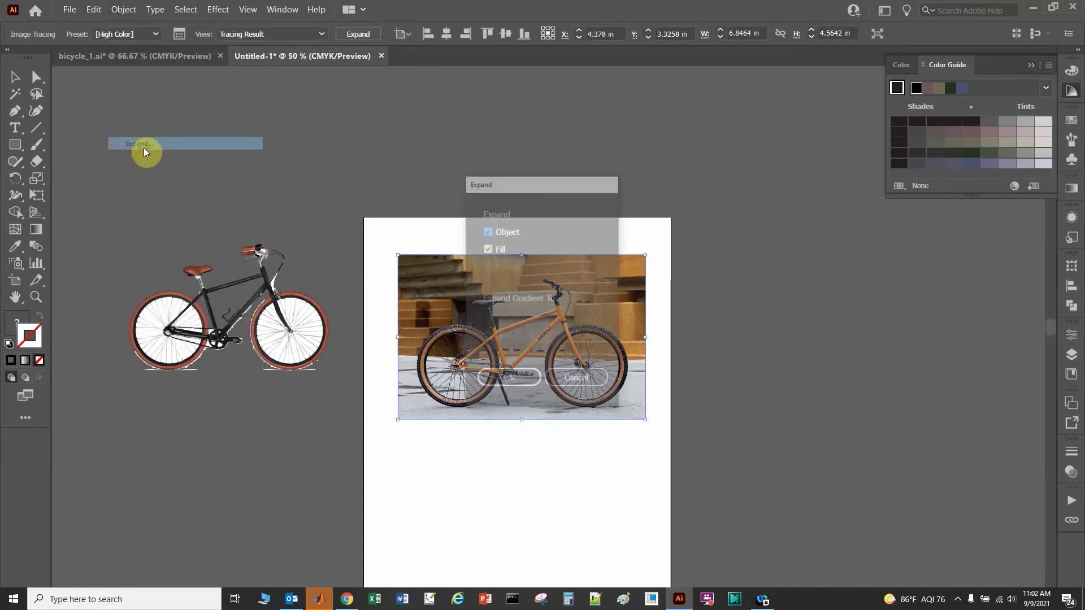
{"action": "left_click", "coordinate": [512, 380]}
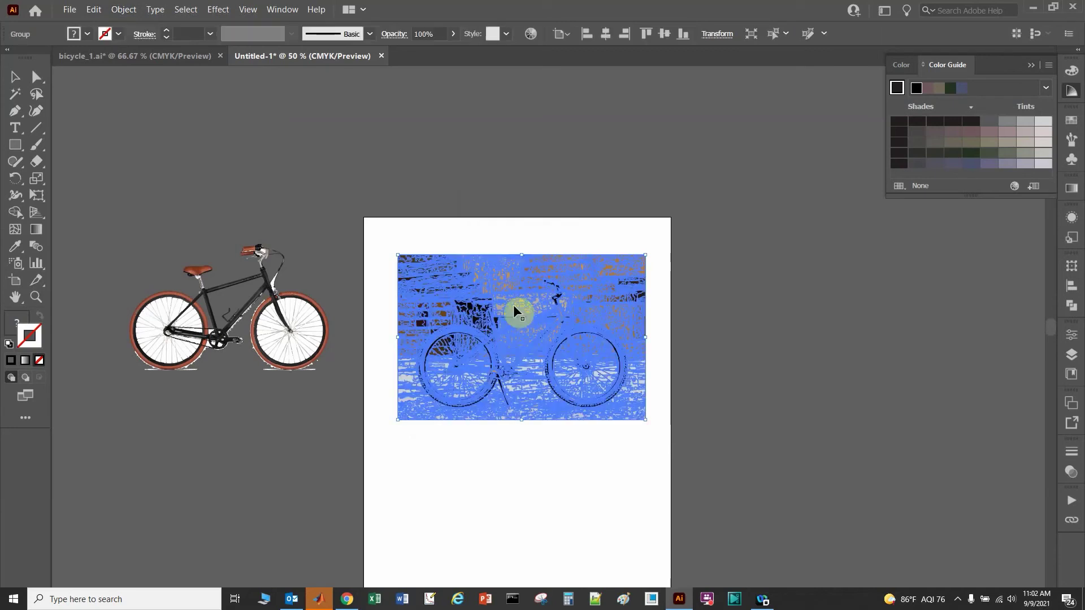
{"action": "left_click", "coordinate": [525, 449]}
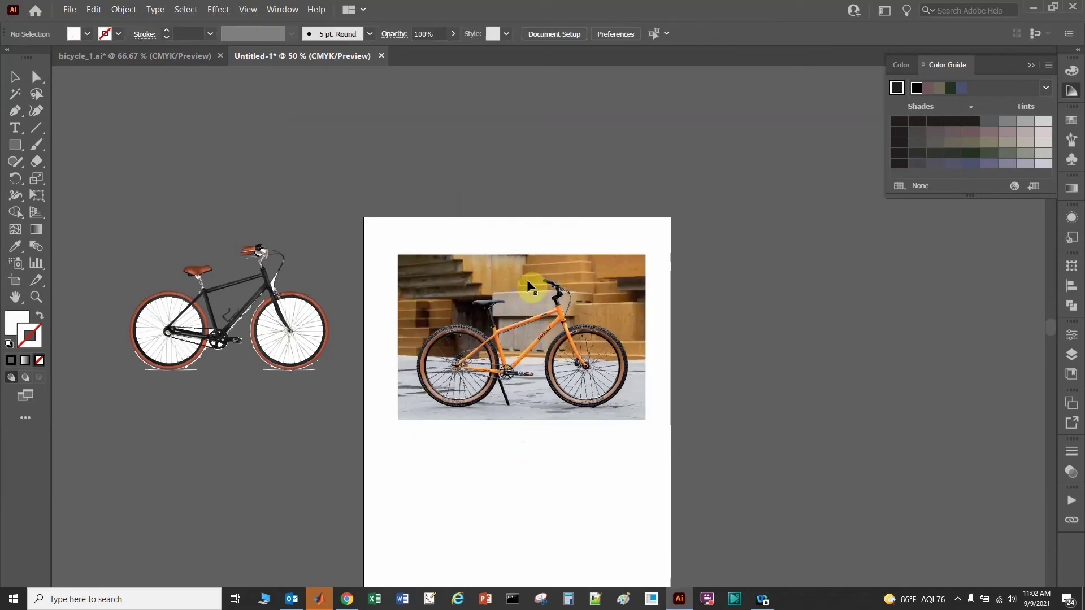
Isolate the expanded bicycle group and the group nested inside it so that individual paths can be selected.
{"action": "left_click", "coordinate": [514, 297]}
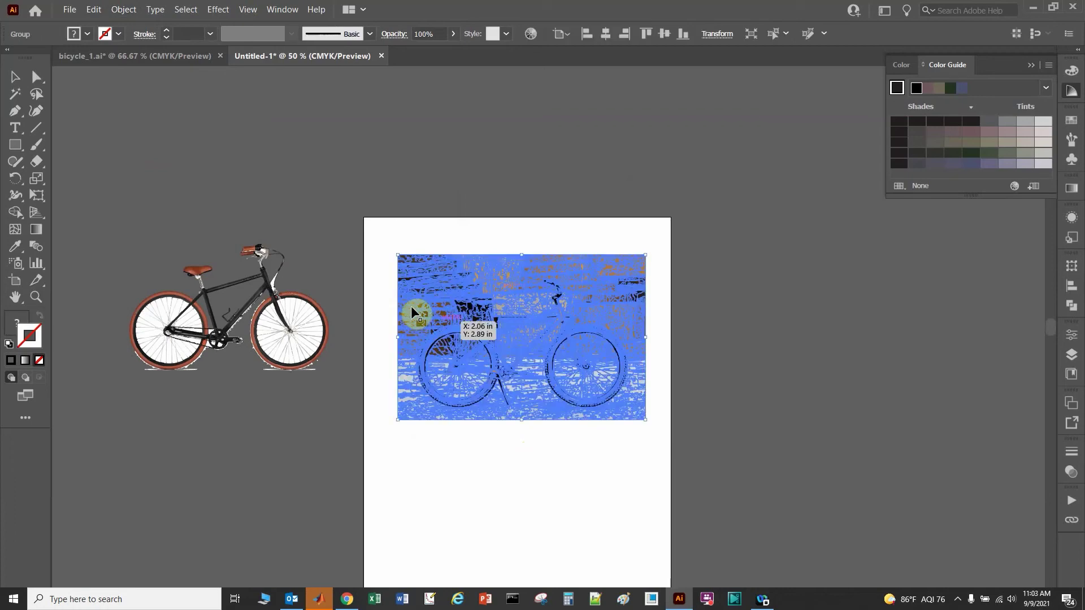
{"action": "scroll", "coordinate": [476, 330], "scroll_direction": "up", "scroll_amount": 2}
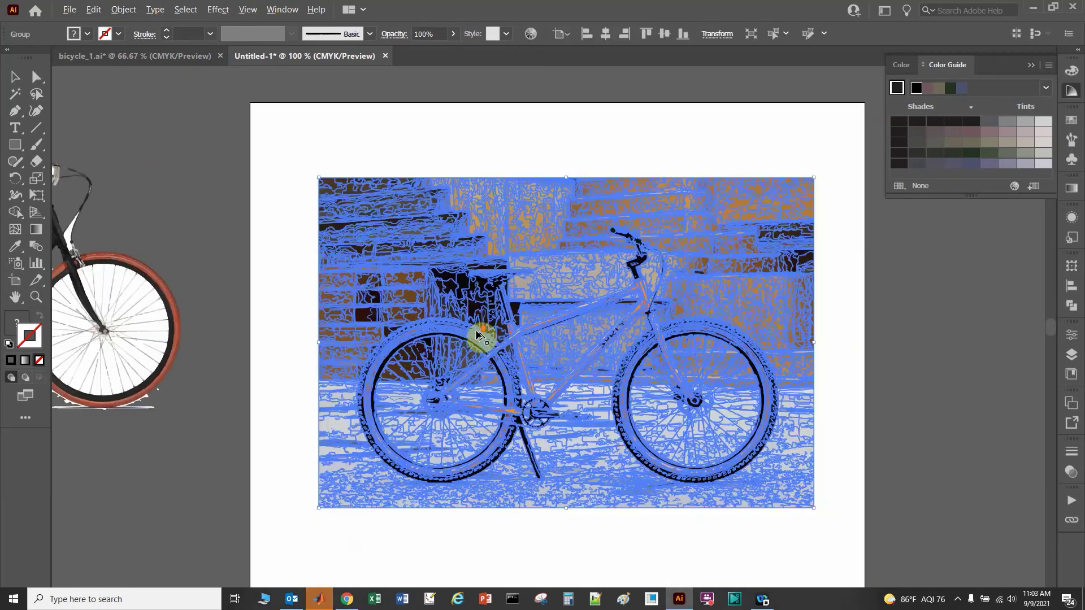
{"action": "double_click", "coordinate": [527, 212]}
{"action": "left_click", "coordinate": [496, 230]}
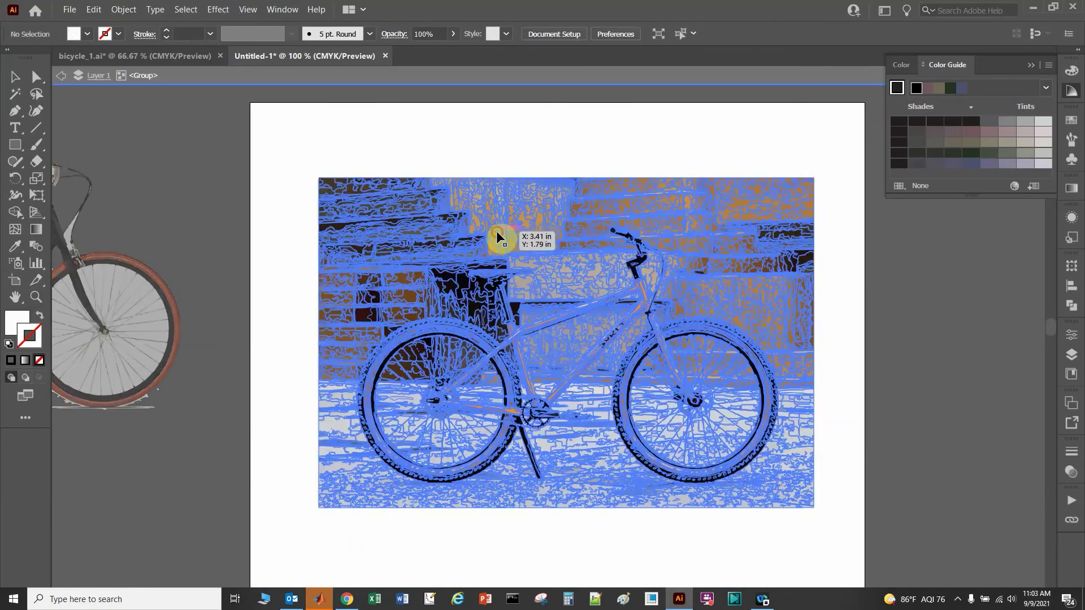
{"action": "left_click", "coordinate": [297, 160]}
{"action": "left_click_drag", "start_coordinate": [296, 160], "coordinate": [439, 277]}
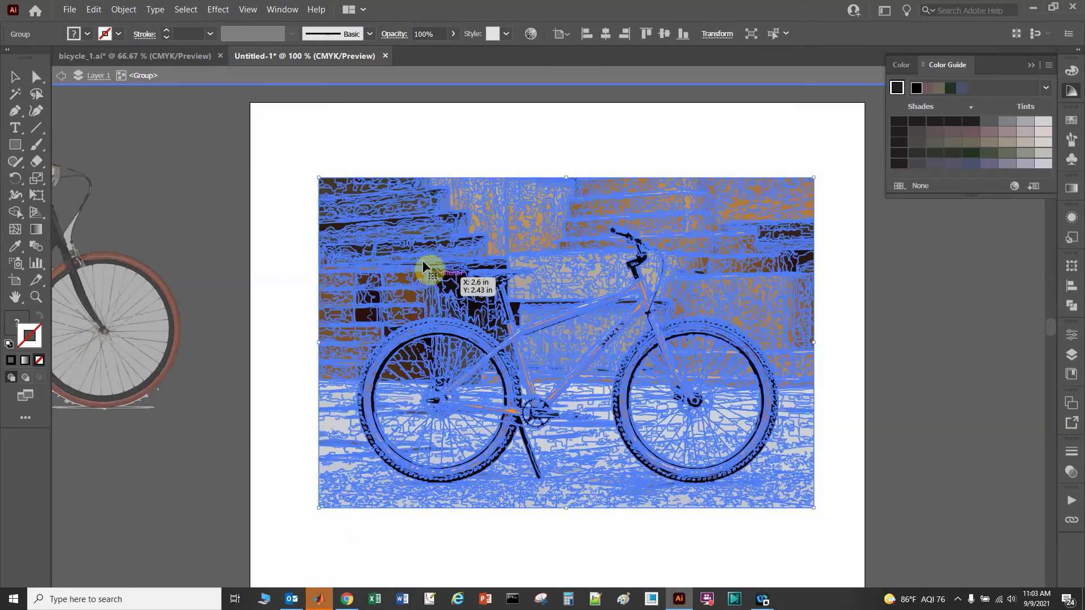
{"action": "key", "text": "Delete"}
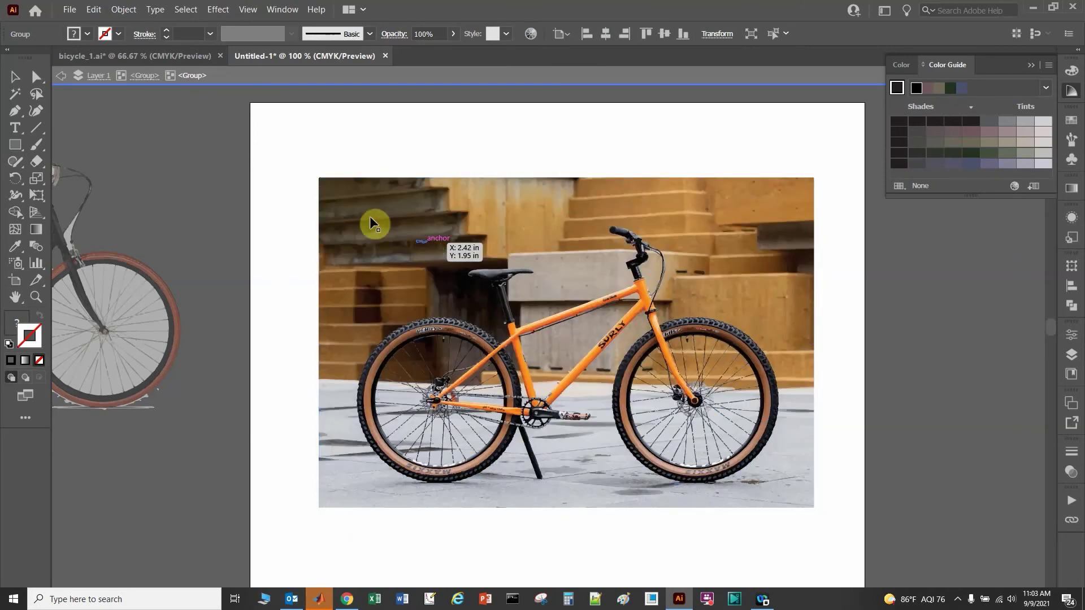
Delete the dark stair background paths above the rear wheel, up to the saddle.
{"action": "left_click", "coordinate": [292, 163]}
{"action": "left_click_drag", "start_coordinate": [292, 162], "coordinate": [464, 308]}
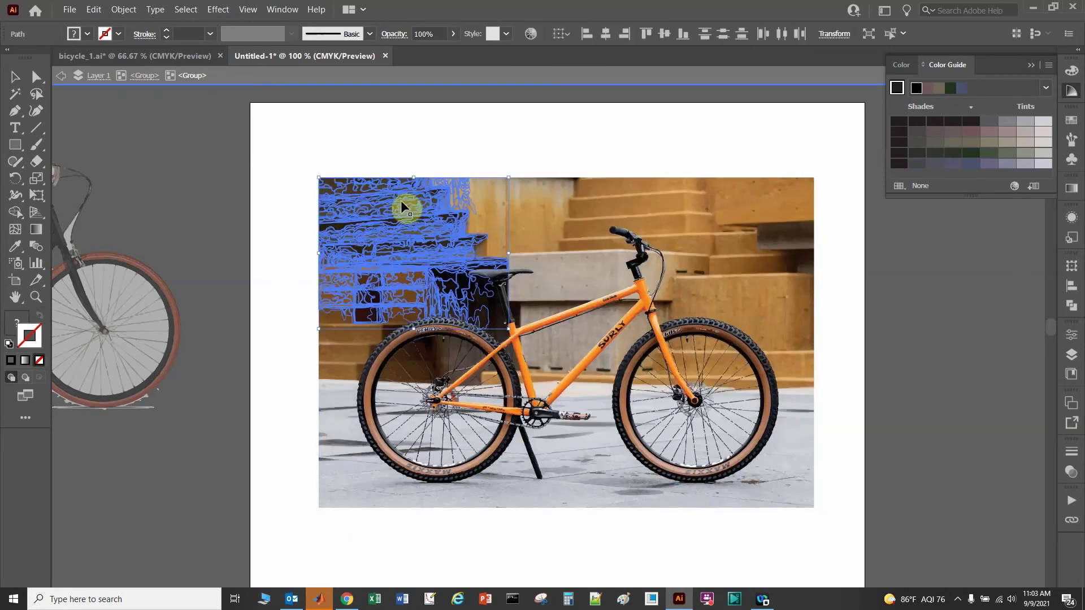
{"action": "key", "text": "Delete"}
{"action": "mouse_move", "coordinate": [306, 152]}
{"action": "left_mouse_down"}
{"action": "mouse_move", "coordinate": [321, 183]}
{"action": "mouse_move", "coordinate": [458, 308]}
{"action": "mouse_move", "coordinate": [375, 208]}
{"action": "mouse_move", "coordinate": [416, 202]}
{"action": "mouse_move", "coordinate": [456, 304]}
{"action": "left_mouse_up"}
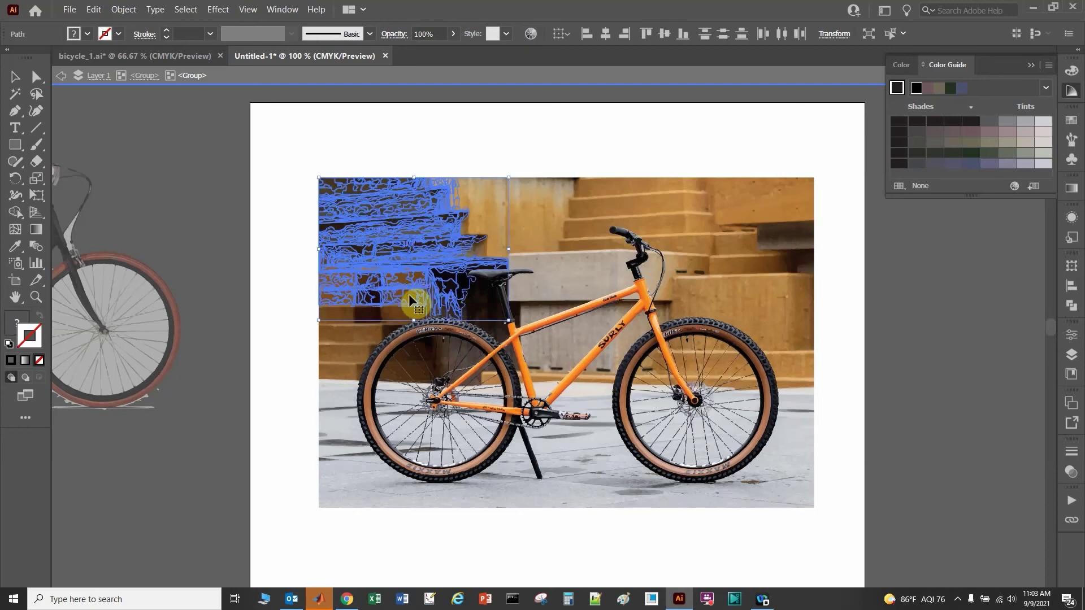
{"action": "key", "text": "Delete"}
Delete the background paths above the frame between saddle and handlebar, and the strip along the photo's upper edge above the handlebar.
{"action": "left_click_drag", "start_coordinate": [497, 197], "coordinate": [602, 256]}
{"action": "key", "text": "Delete"}
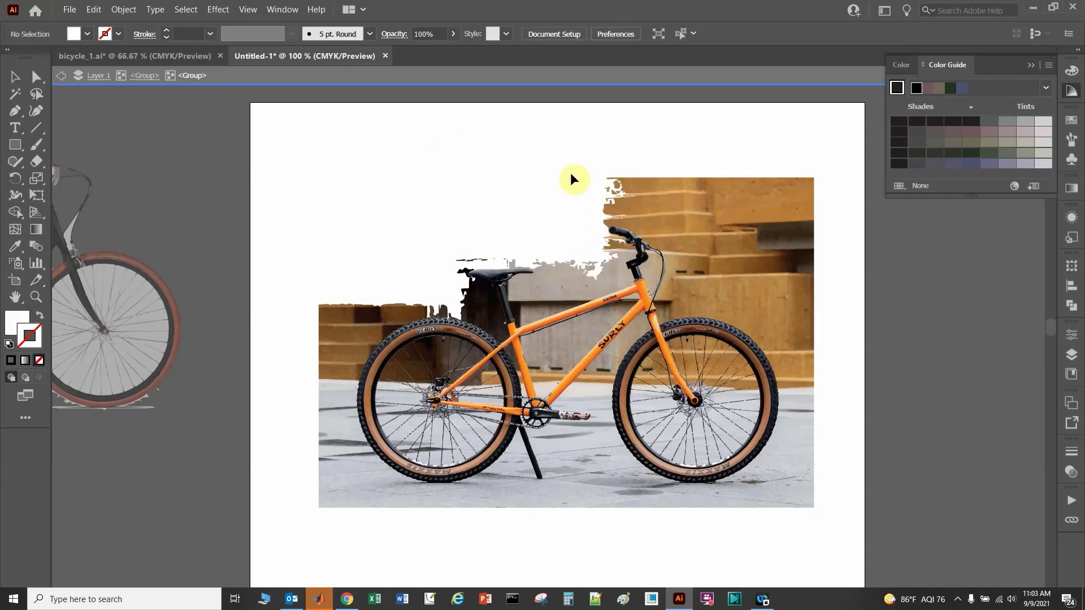
{"action": "mouse_move", "coordinate": [571, 164]}
{"action": "left_mouse_down"}
{"action": "mouse_move", "coordinate": [803, 185]}
{"action": "mouse_move", "coordinate": [827, 220]}
{"action": "left_mouse_up"}
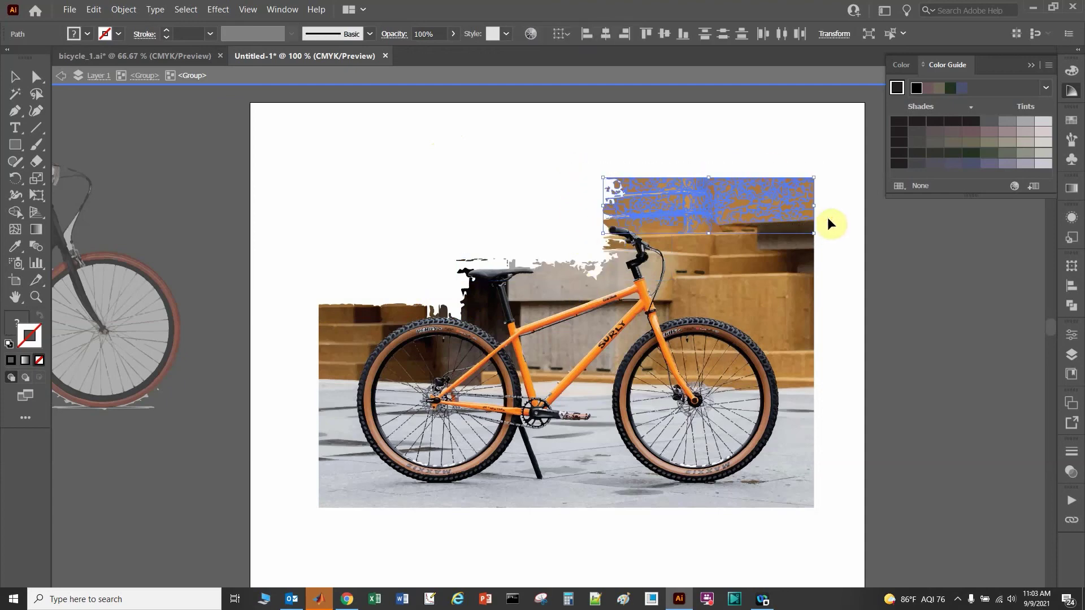
{"action": "key", "text": "Delete"}
Remove the leftover wall fragments behind and below the handlebar grip, working at up to 300% zoom.
{"action": "left_click", "coordinate": [614, 223]}
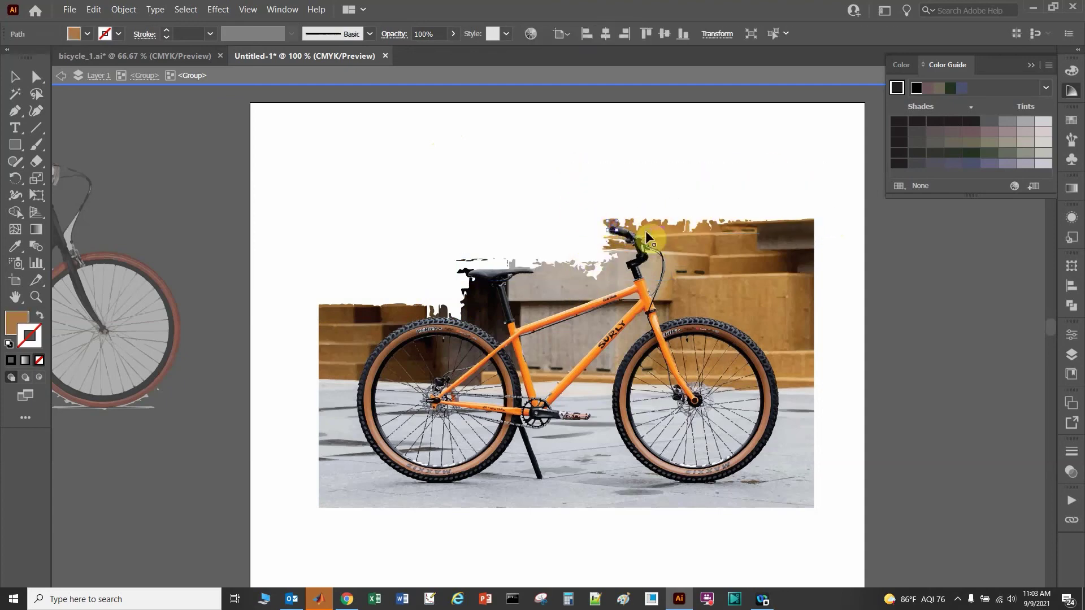
{"action": "left_click", "coordinate": [593, 262]}
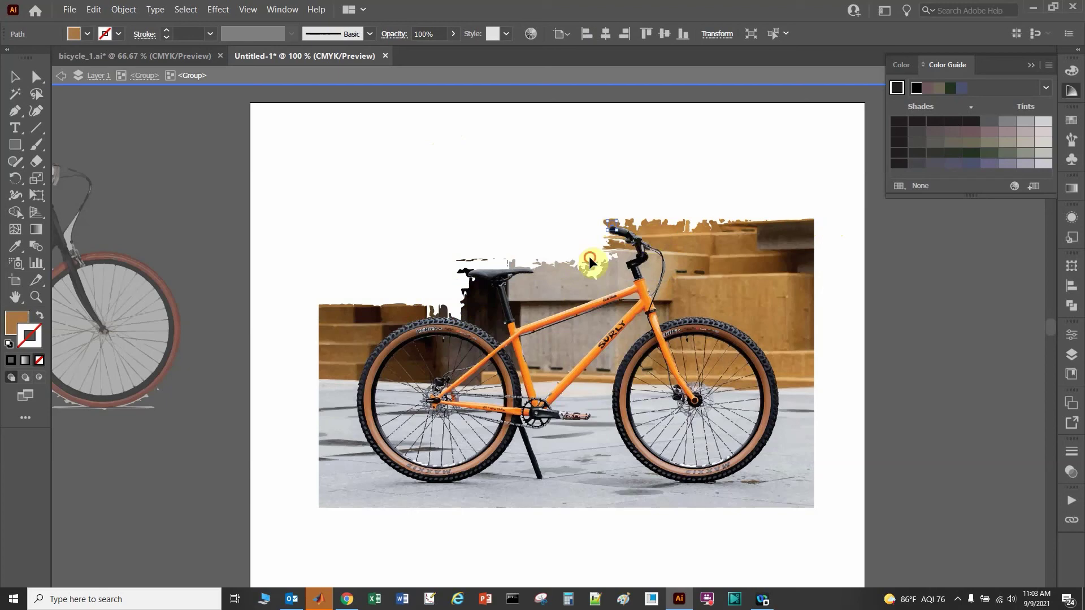
{"action": "left_click", "coordinate": [598, 285]}
{"action": "key", "text": "Delete"}
{"action": "scroll", "coordinate": [601, 274], "scroll_direction": "up", "scroll_amount": 3, "text": "alt"}
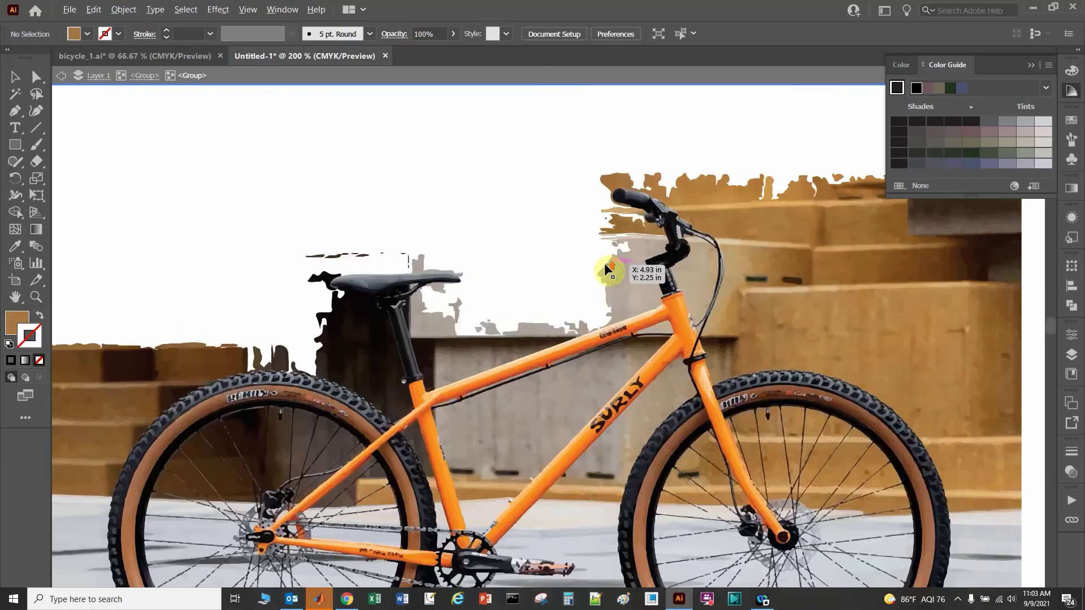
{"action": "left_click", "coordinate": [638, 237]}
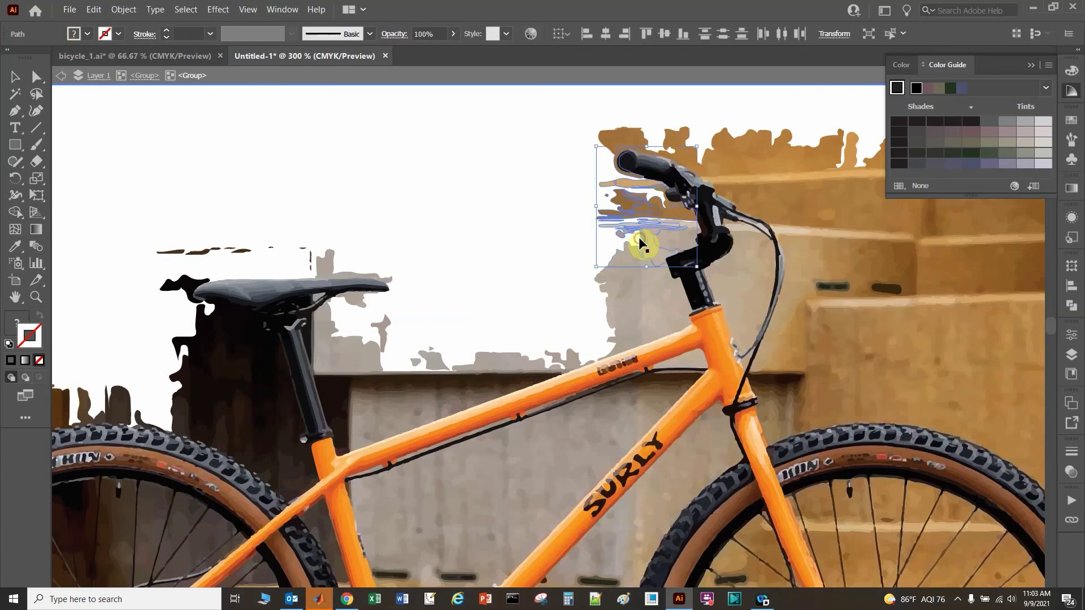
{"action": "key", "text": "Delete"}
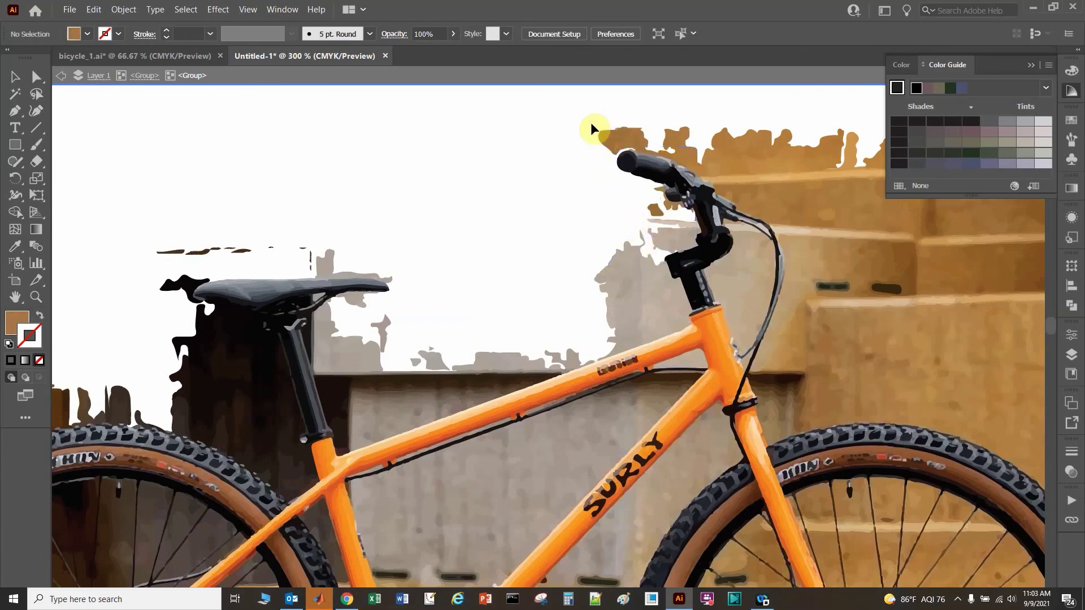
Delete the brown wall pieces above the handlebar grip and ahead of the handlebar.
{"action": "left_click_drag", "start_coordinate": [684, 136], "coordinate": [683, 138]}
{"action": "key", "text": "Delete"}
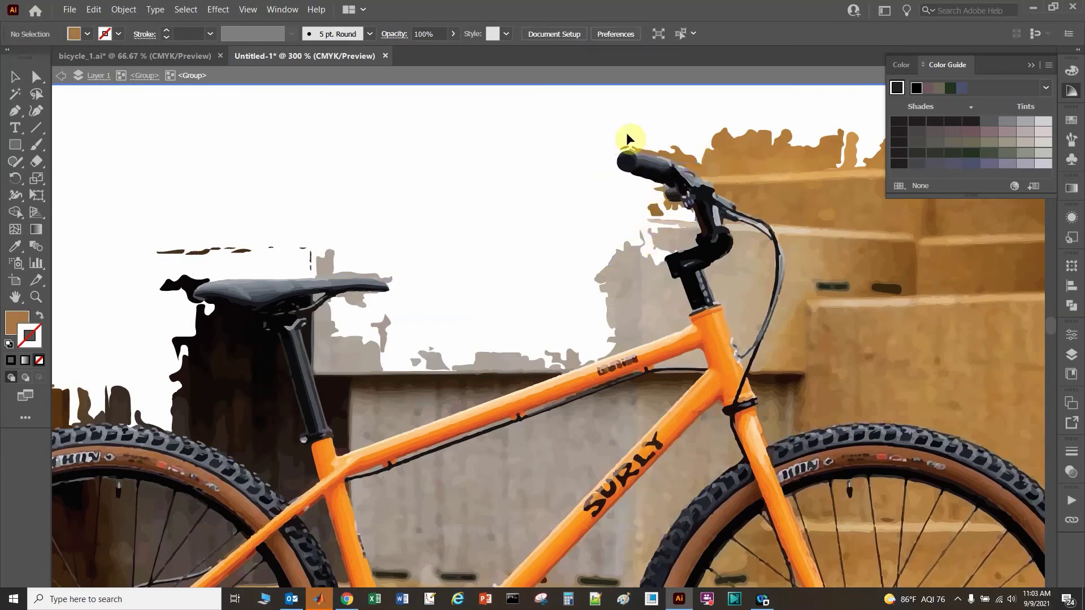
{"action": "mouse_move", "coordinate": [762, 159]}
{"action": "left_mouse_down"}
{"action": "mouse_move", "coordinate": [823, 198]}
{"action": "mouse_move", "coordinate": [828, 189]}
{"action": "left_mouse_up"}
{"action": "key", "text": "Delete"}
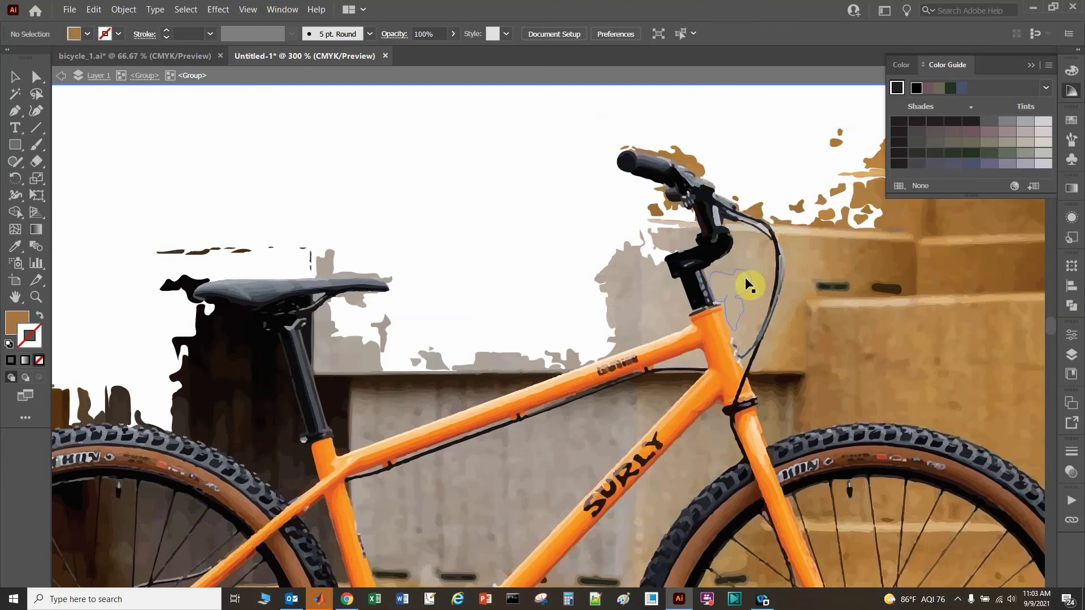
Delete the wall patch between the stem and the brake cable, and the grey patches behind the stem above the top tube.
{"action": "left_click", "coordinate": [745, 281]}
{"action": "key", "text": "Delete"}
{"action": "mouse_move", "coordinate": [569, 234]}
{"action": "left_mouse_down"}
{"action": "mouse_move", "coordinate": [655, 317]}
{"action": "mouse_move", "coordinate": [649, 337]}
{"action": "left_mouse_up"}
{"action": "key", "text": "Delete"}
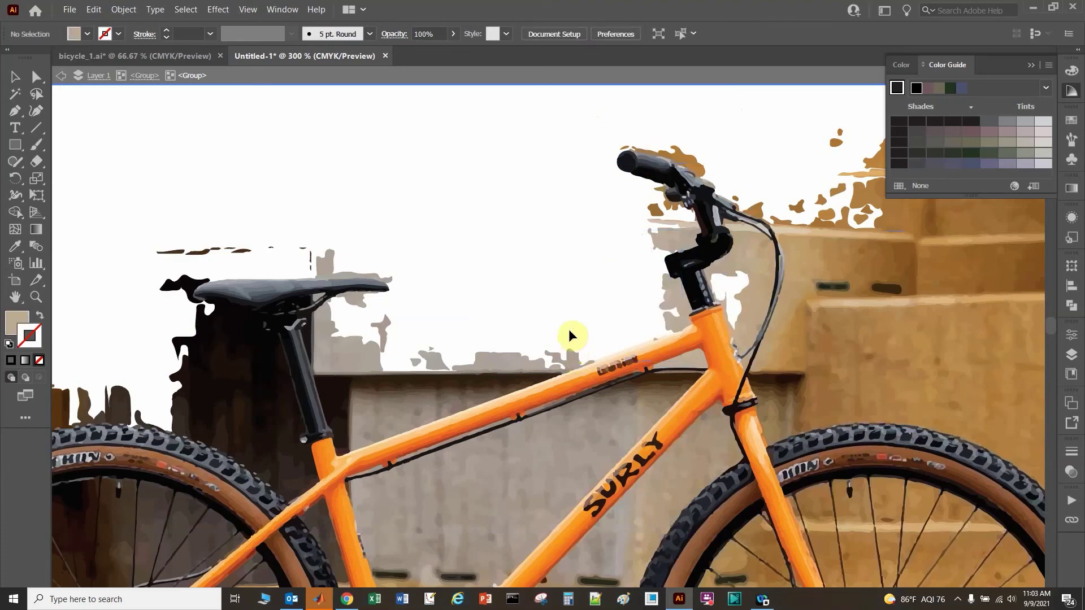
{"action": "scroll", "coordinate": [649, 300], "scroll_direction": "down", "scroll_amount": 5, "text": "alt"}
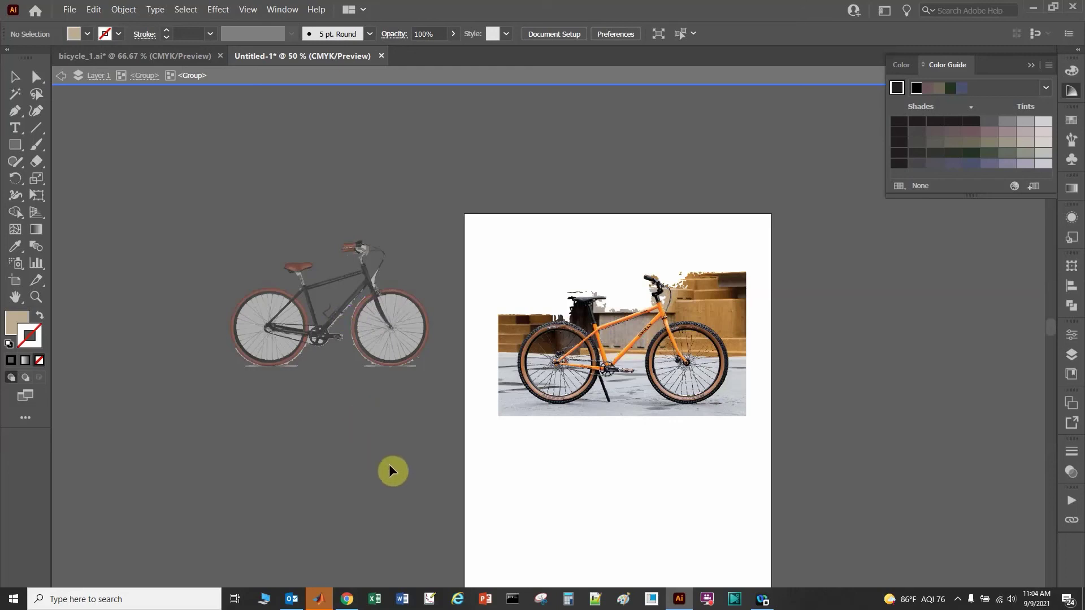
{"action": "double_click", "coordinate": [543, 472]}
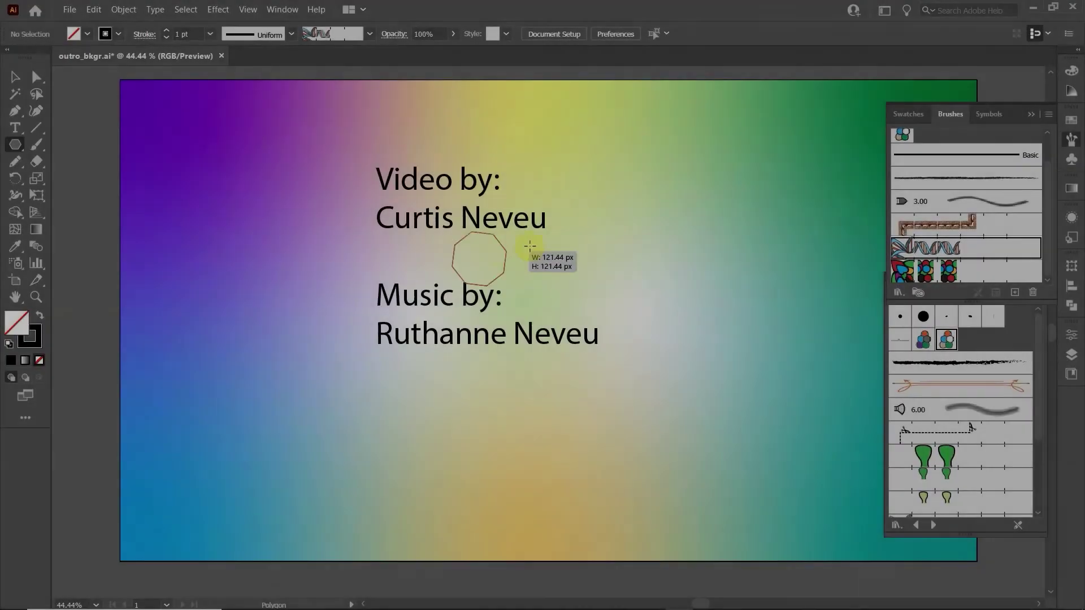
In outro_bkgr.ai, draw a large octagon around the credits text and apply the DNA helix pattern brush to its outline.
{"action": "mouse_move", "coordinate": [530, 246]}
{"action": "left_mouse_down"}
{"action": "mouse_move", "coordinate": [627, 189]}
{"action": "mouse_move", "coordinate": [643, 195]}
{"action": "left_mouse_up"}
{"action": "left_click", "coordinate": [969, 247]}
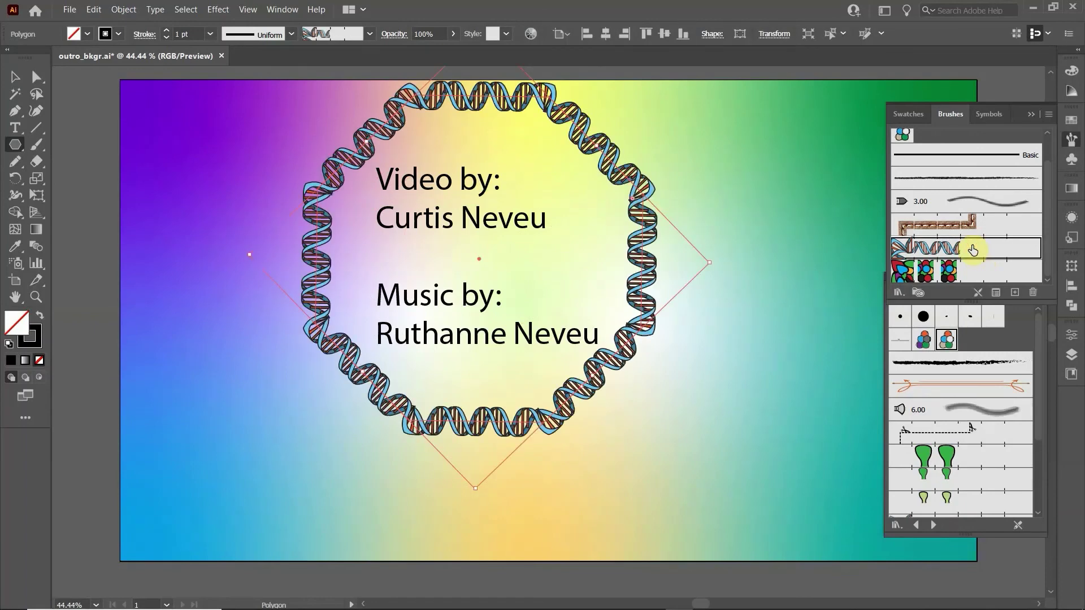